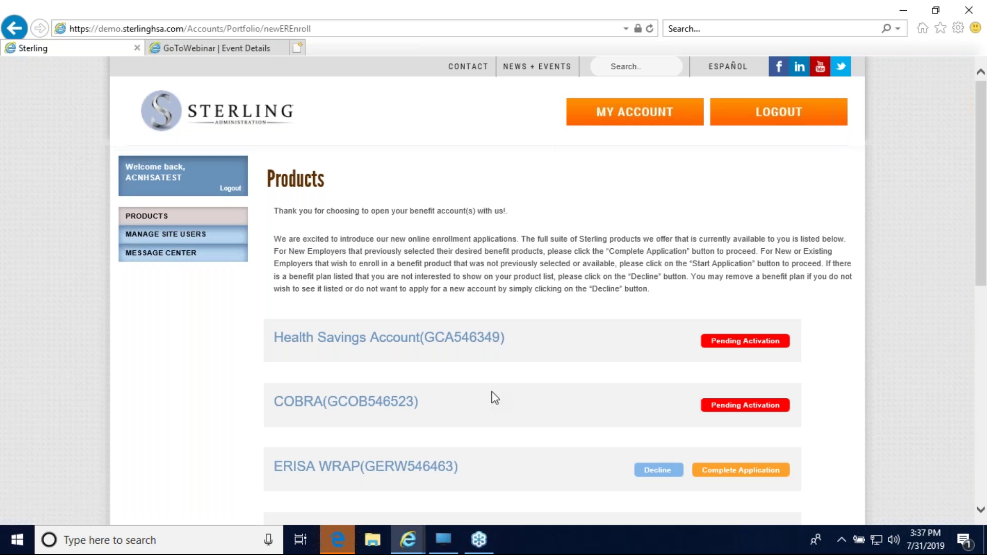
- Scroll the Products list and start the ERISA WRAP row's Complete Application
scroll(495, 398, down, 2)
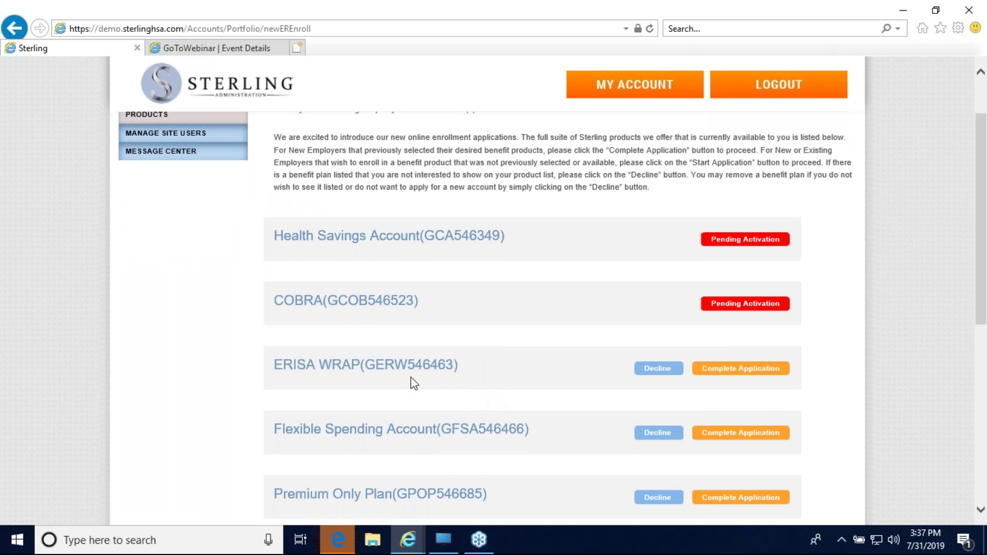
click(735, 371)
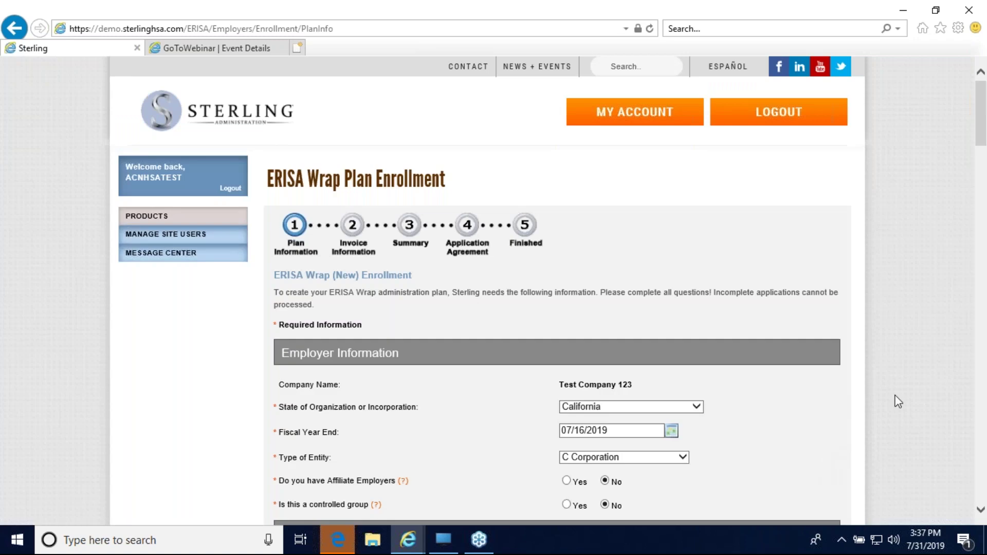
scroll(897, 399, down, 2)
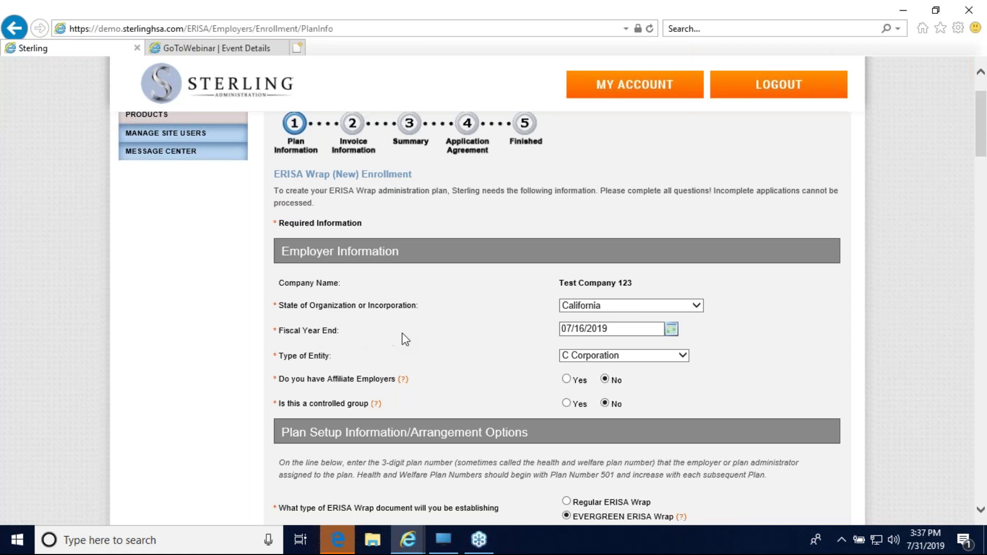
click(636, 329)
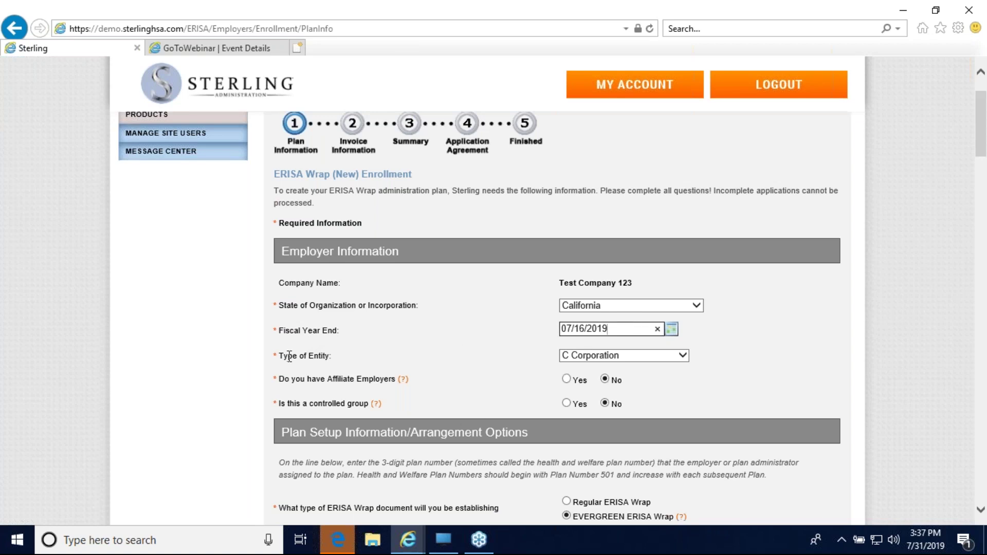
click(684, 356)
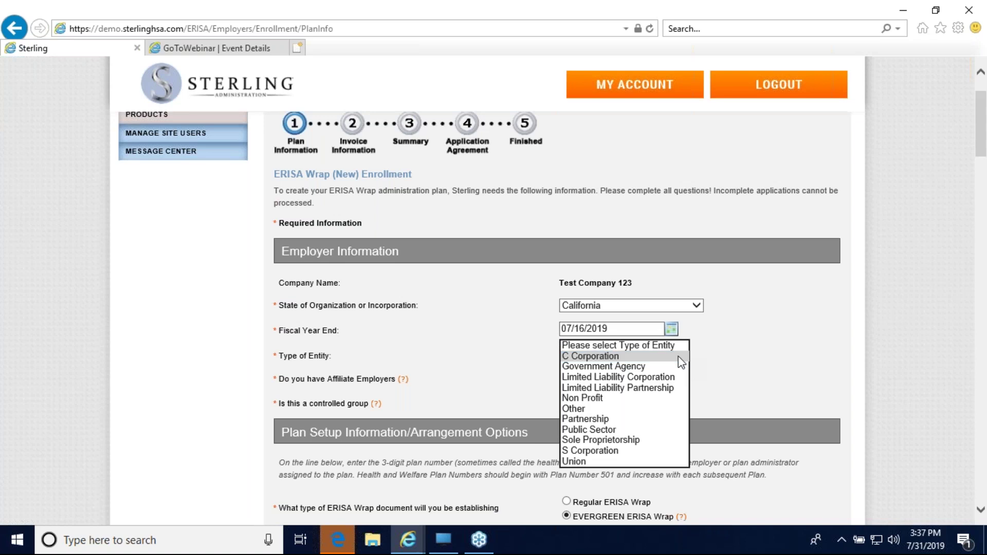
click(669, 356)
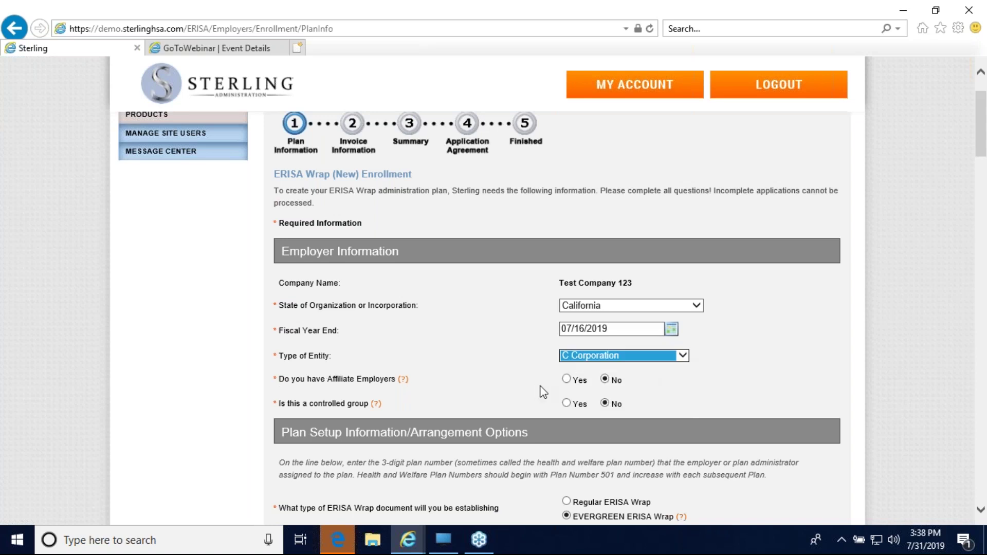
click(567, 379)
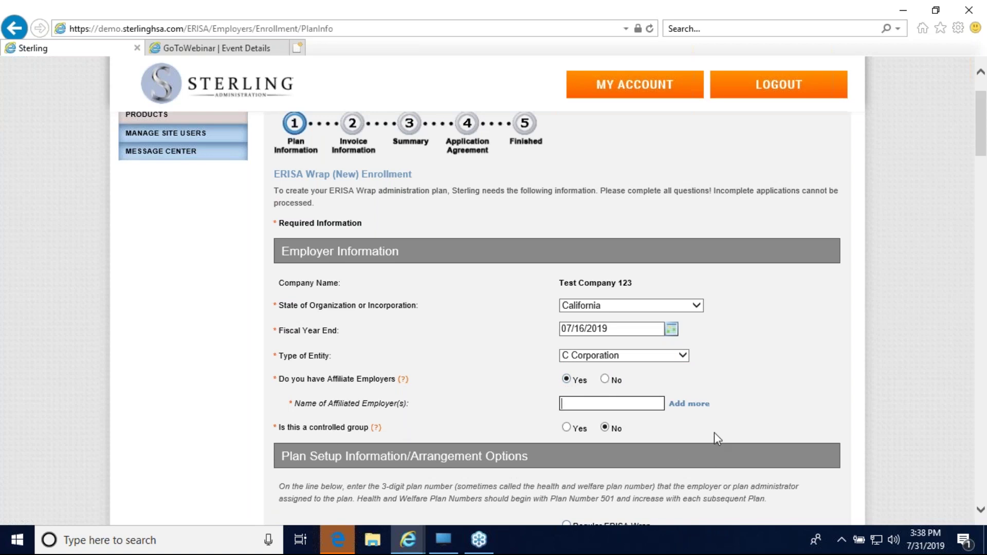
click(689, 404)
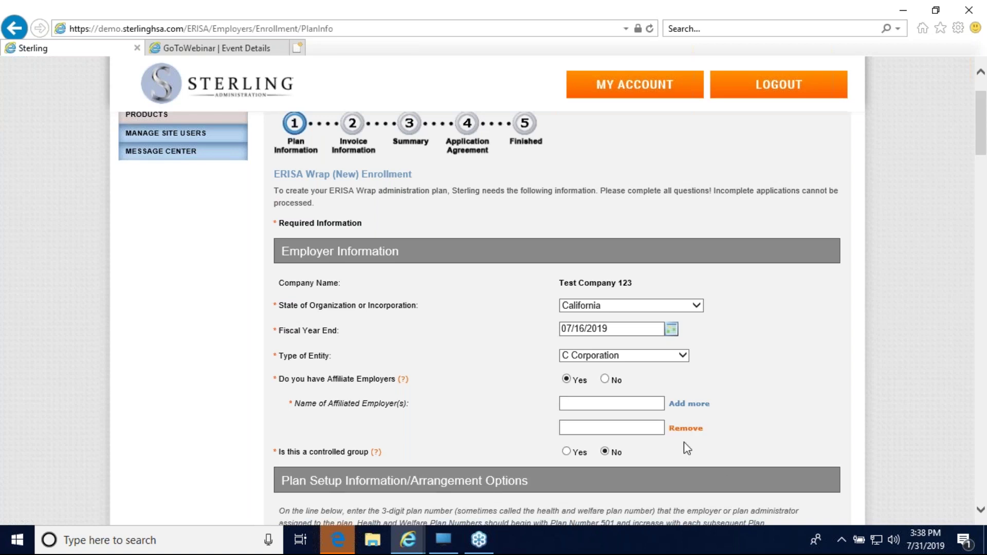
click(687, 432)
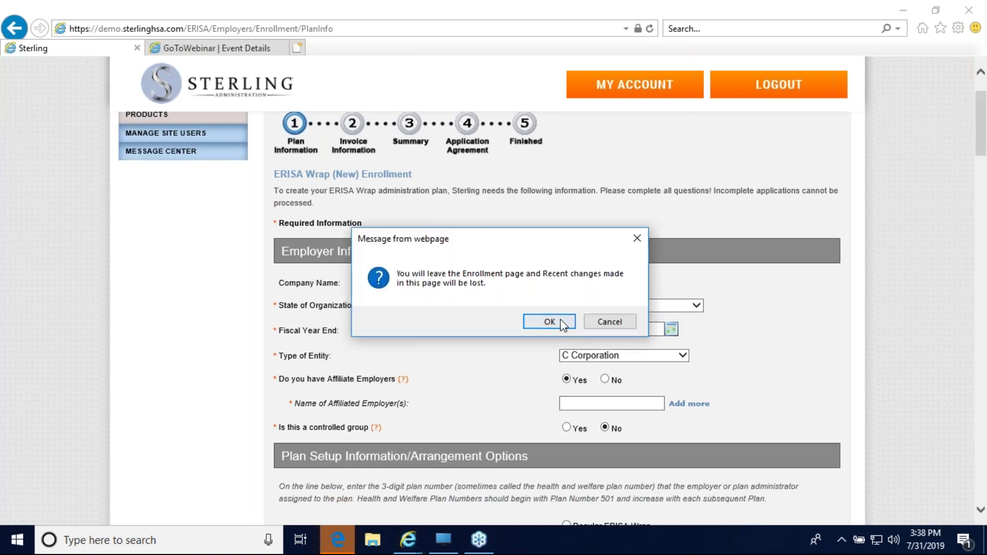
click(552, 322)
click(605, 380)
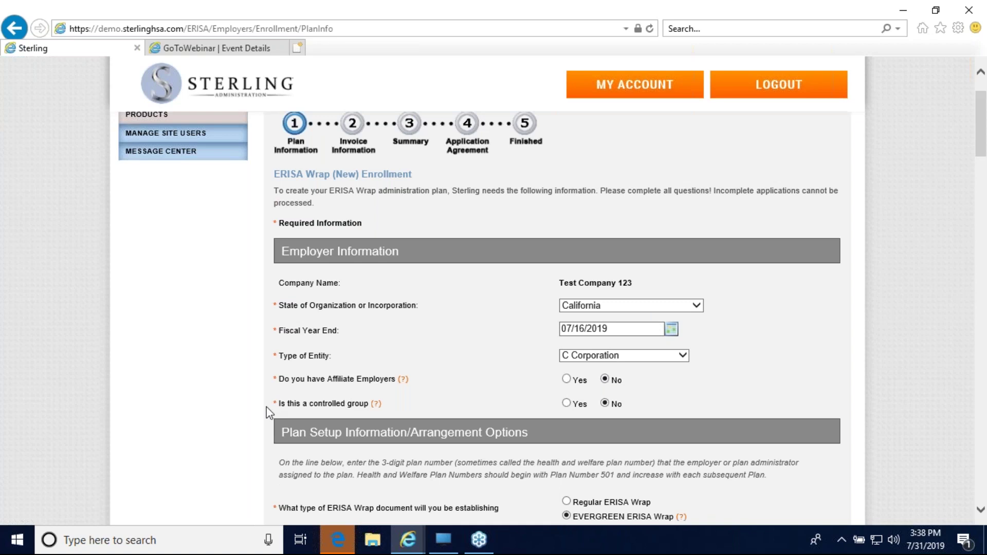
mouse_move(377, 407)
click(566, 403)
click(582, 430)
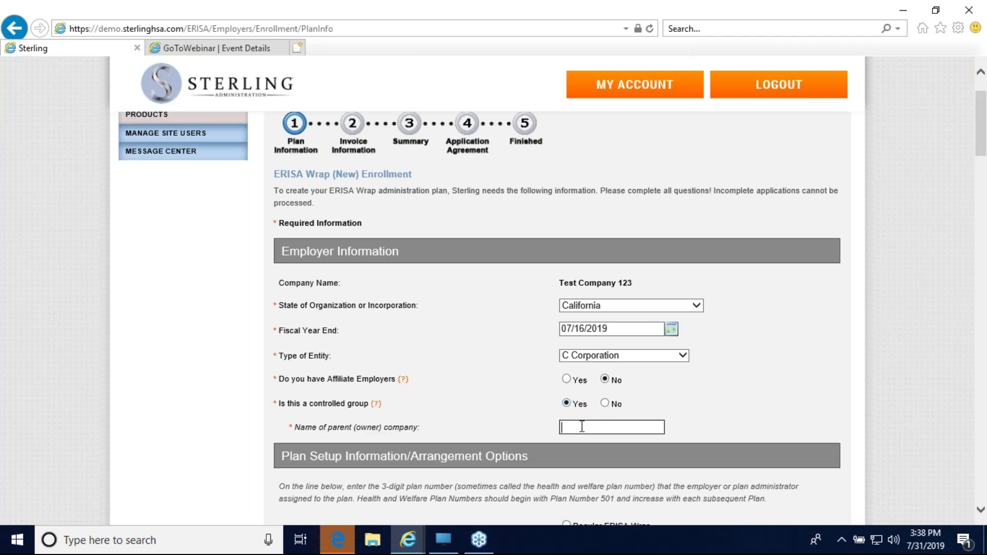
click(605, 403)
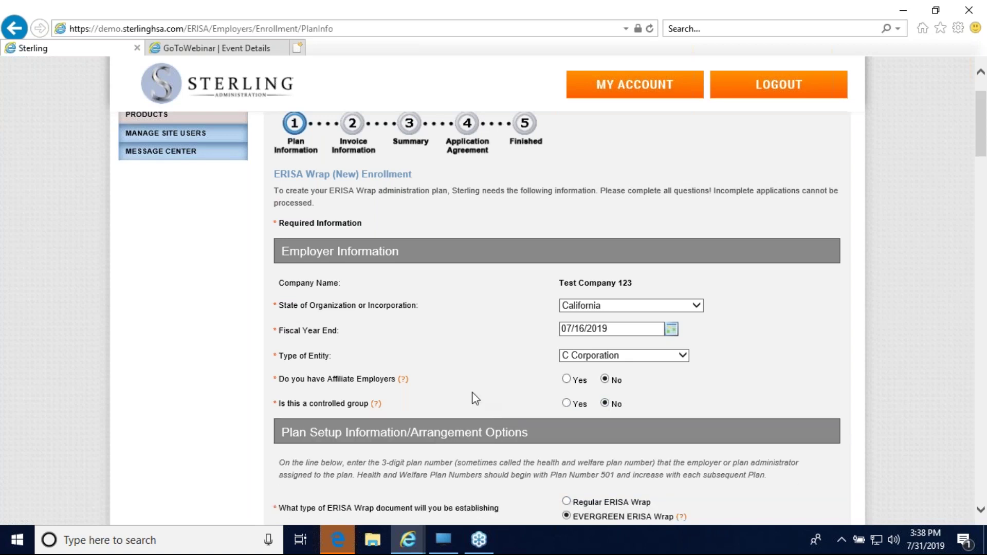
scroll(476, 398, down, 4)
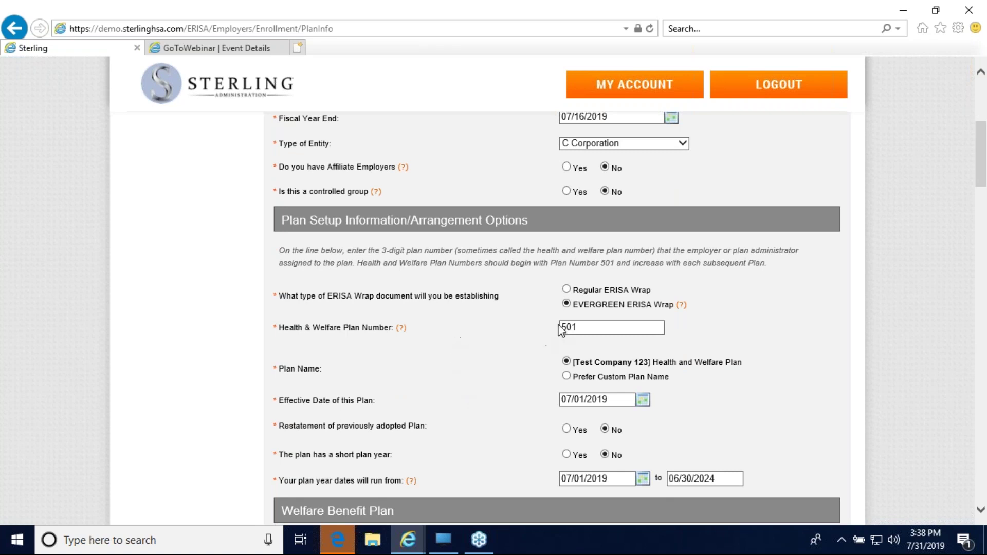
- Set the document type to Regular ERISA Wrap, accepting the warning, and keep plan number 501
click(567, 290)
click(609, 323)
drag(597, 328, 561, 329)
click(475, 354)
- Try a custom plan name, then revert to the default Health and Welfare Plan name
scroll(475, 354, down, 3)
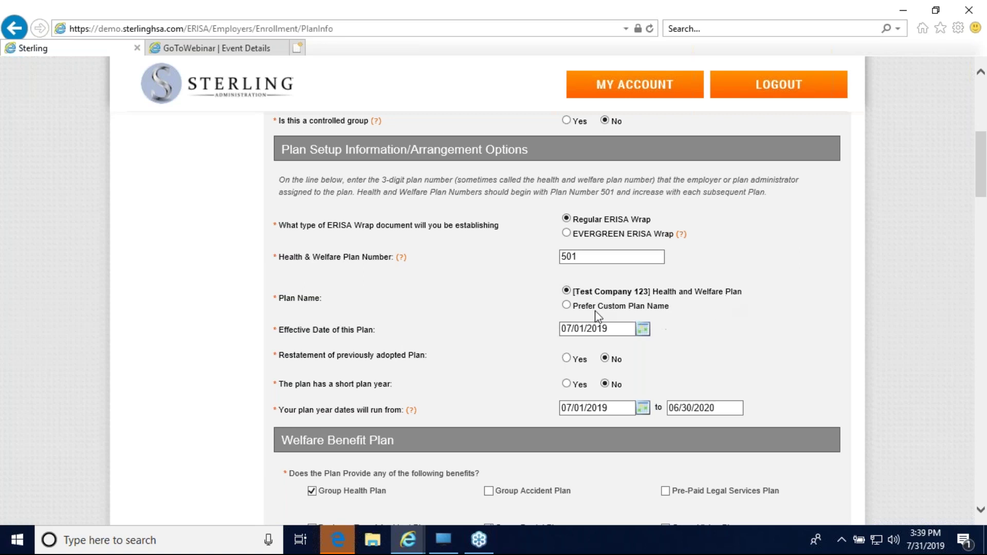
click(567, 306)
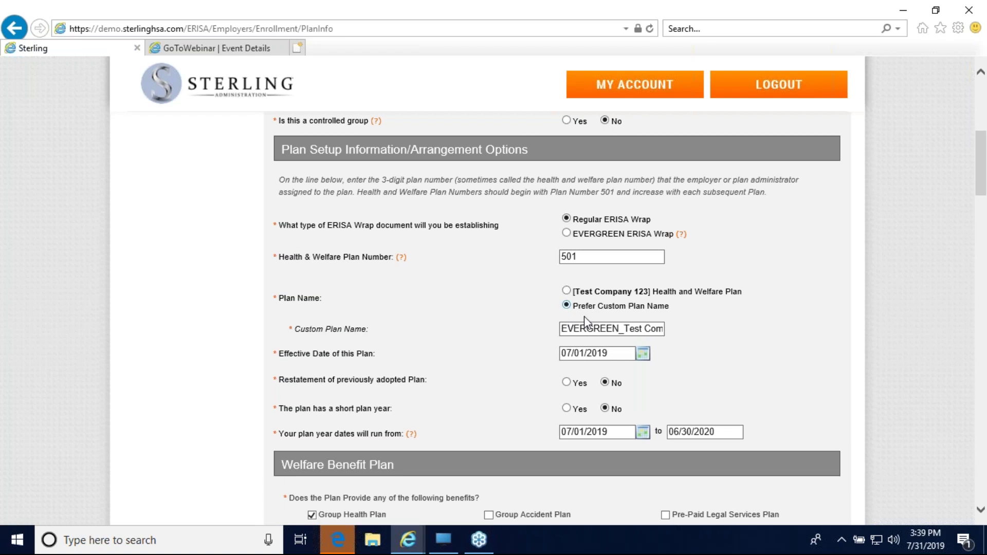
double_click(607, 332)
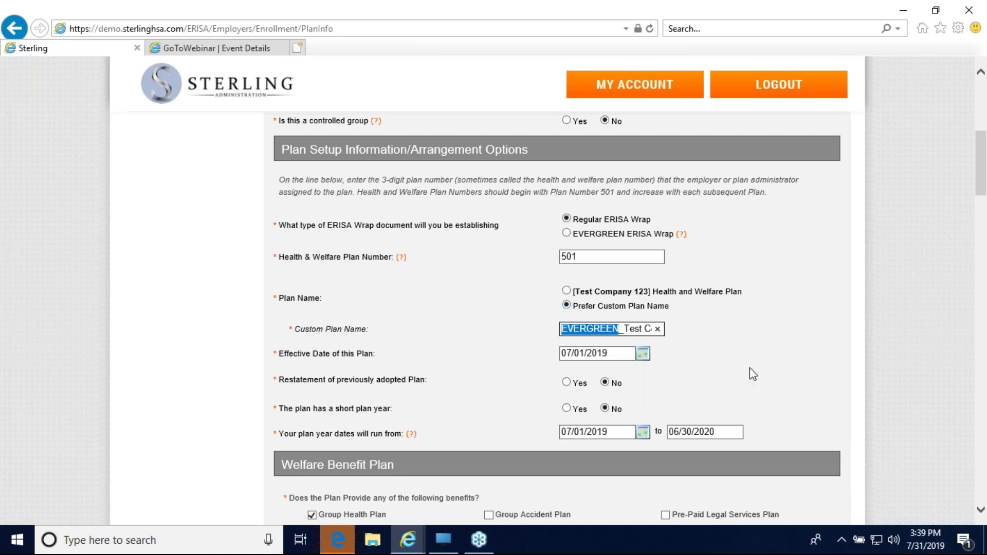
click(567, 291)
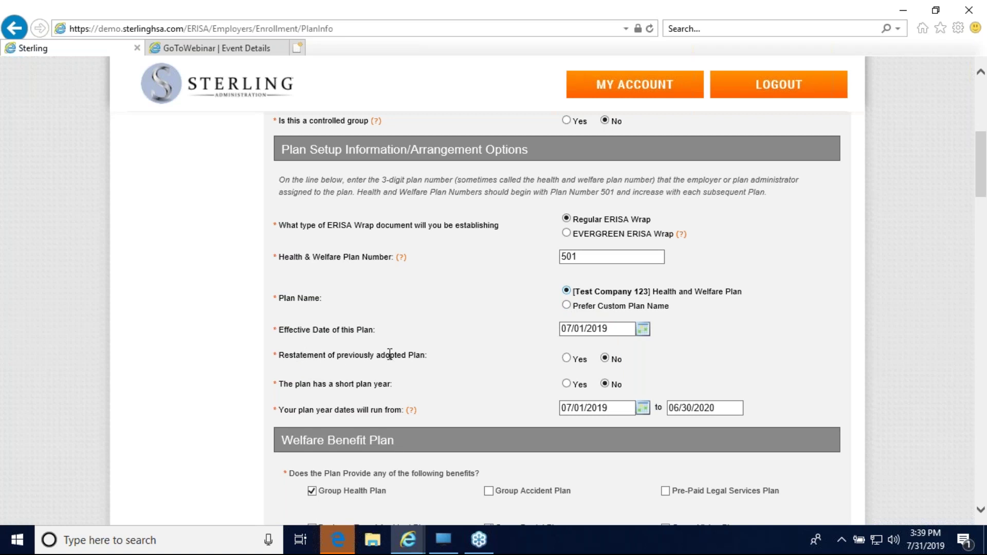
- Mark the plan as a restatement, then set restatement back to No
click(567, 358)
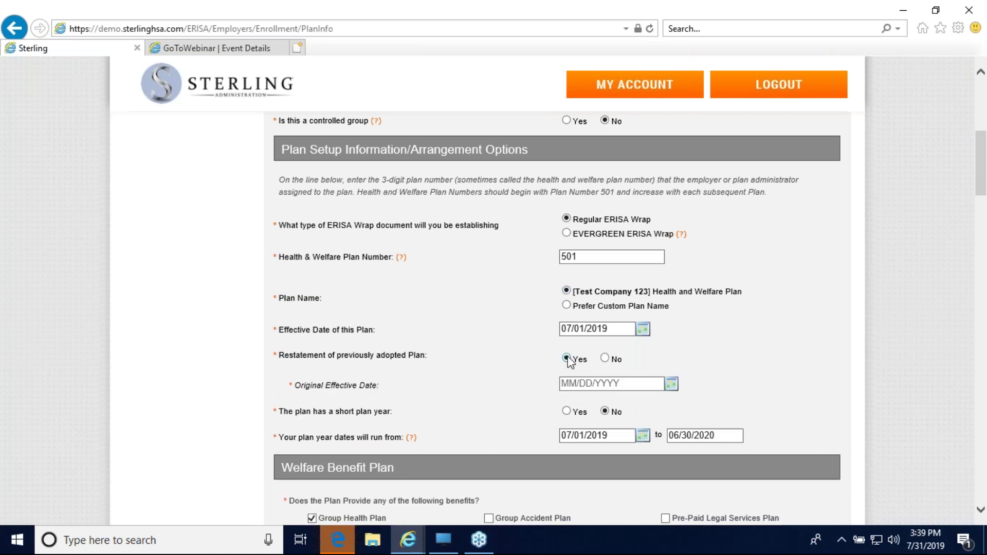
click(582, 385)
click(605, 358)
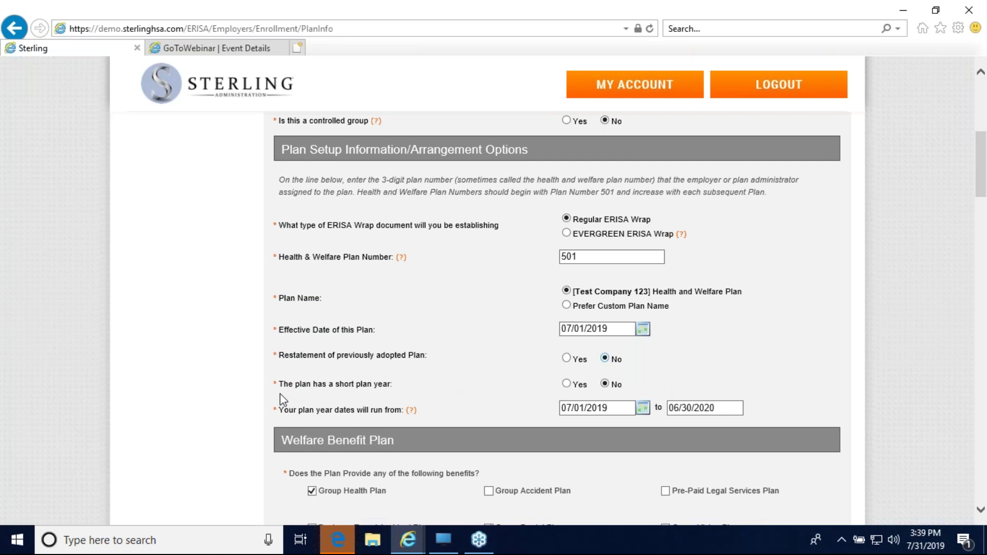
- Indicate a short plan year, starting 08/01/2019, with a partial end date of 12/31/
click(567, 383)
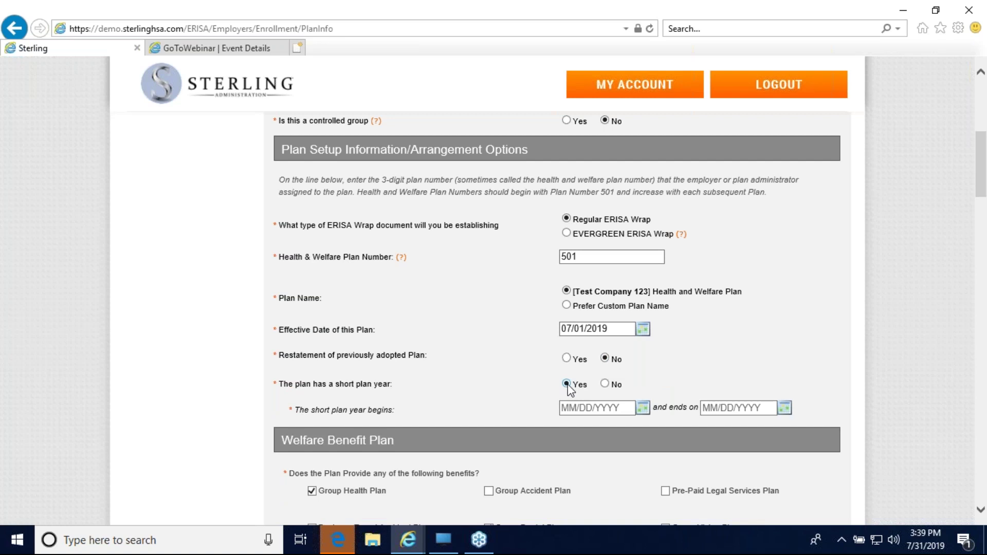
click(584, 407)
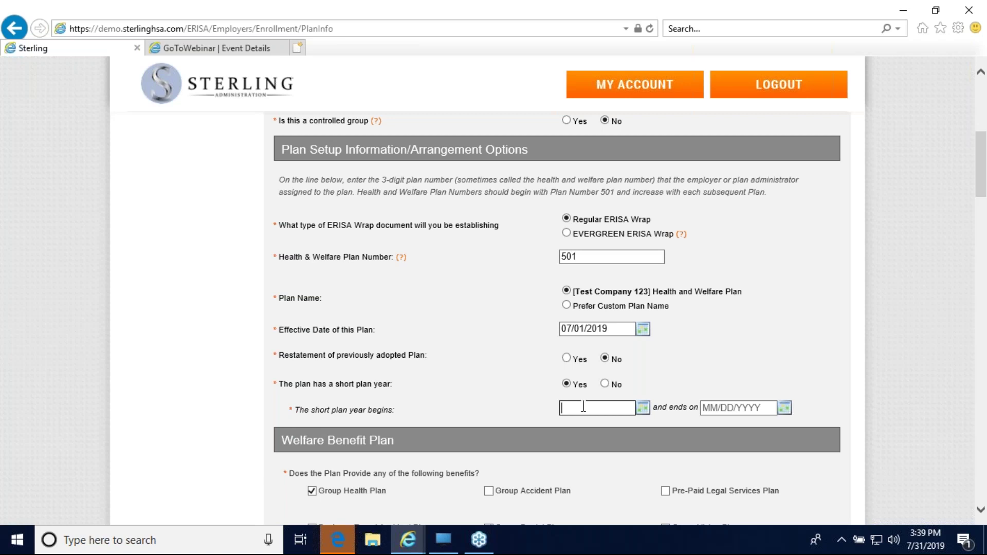
text(8/1/2019)
click(561, 407)
text(0)
click(576, 408)
text(0)
click(718, 409)
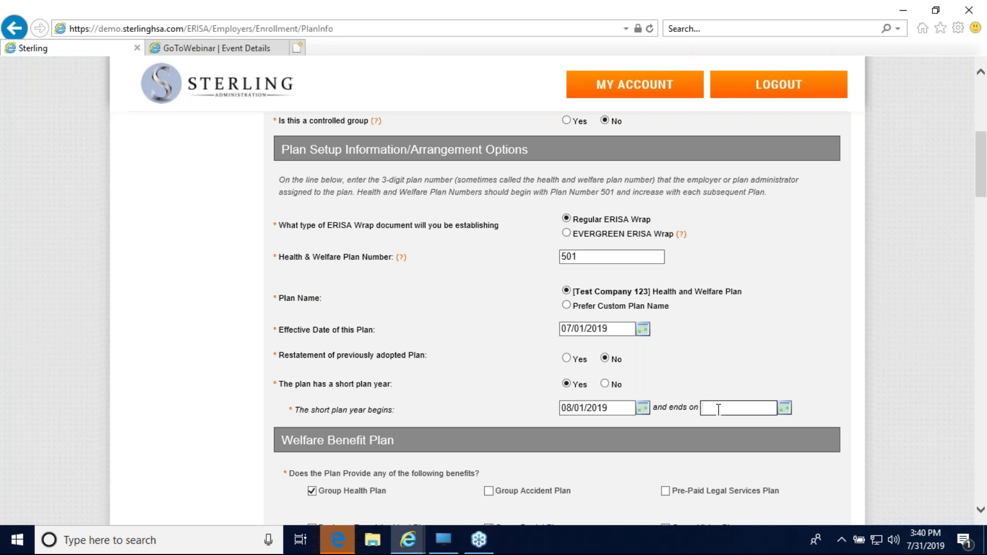
text(12/31/)
- Answer No to short plan year, start the plan year 08/01/2019, and acknowledge the message
click(604, 384)
click(595, 407)
text(08)
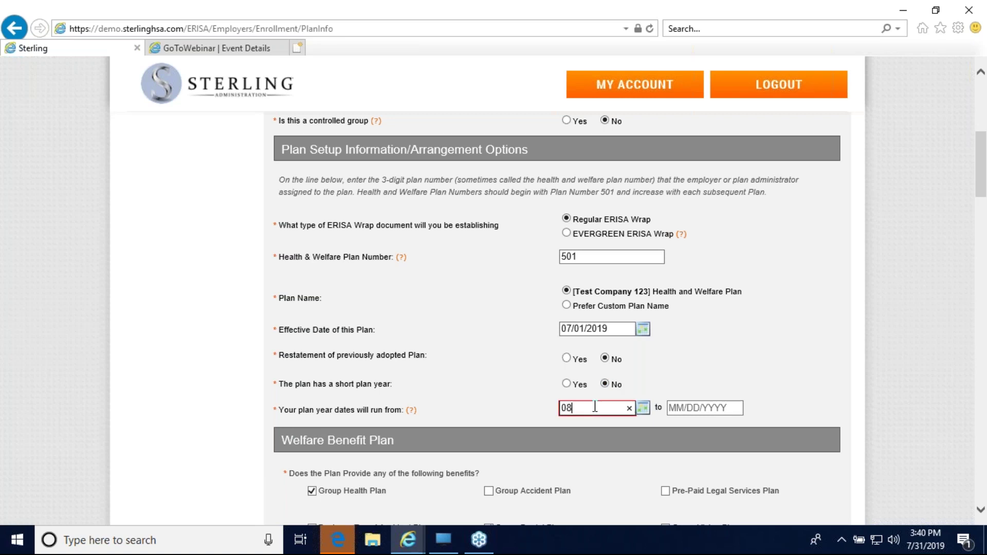
text(/01/2019)
key(Tab)
click(596, 320)
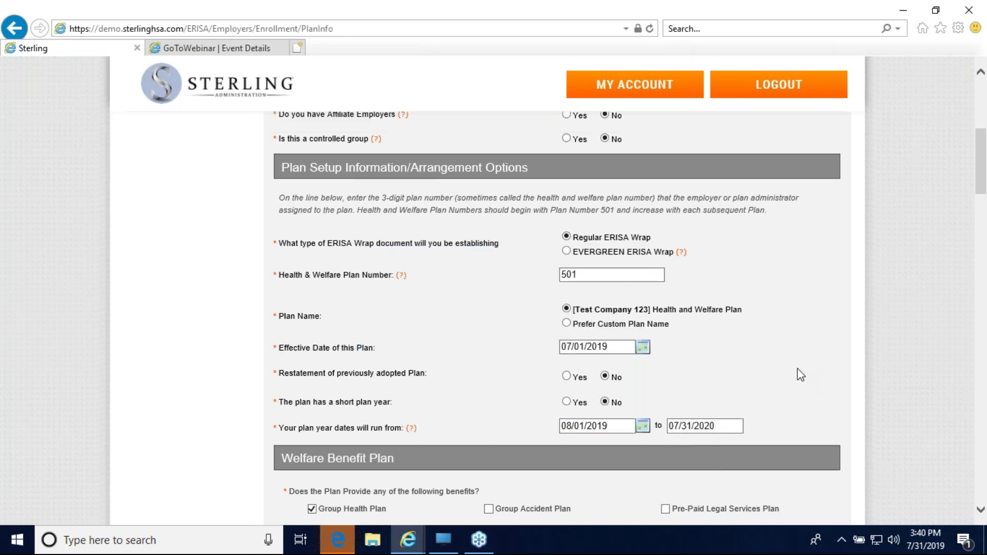
scroll(797, 374, down, 4)
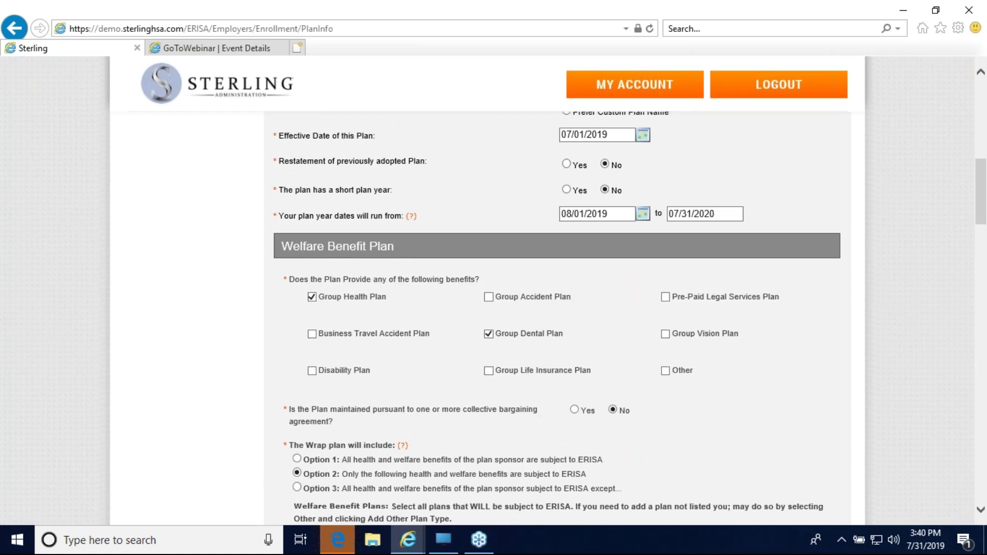
scroll(417, 259, down, 1)
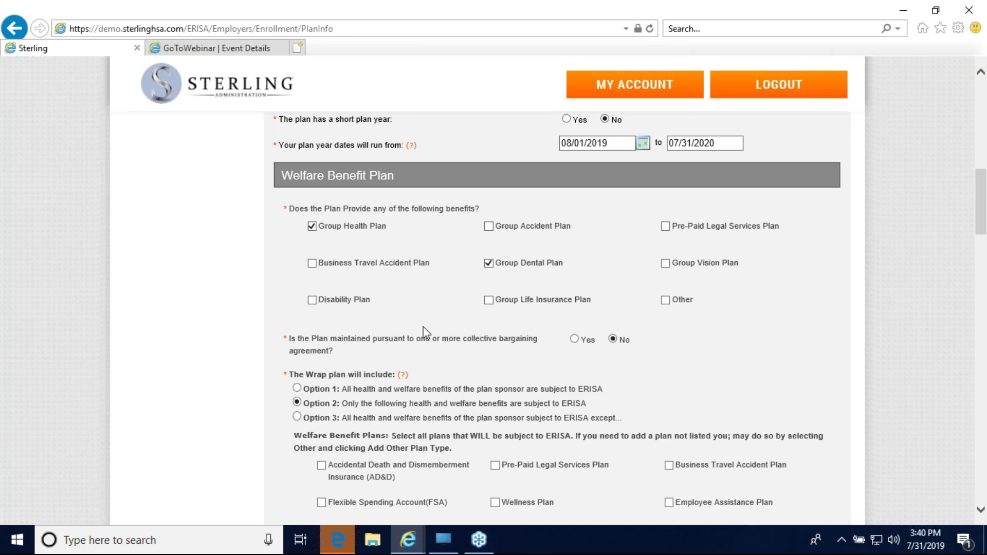
click(666, 300)
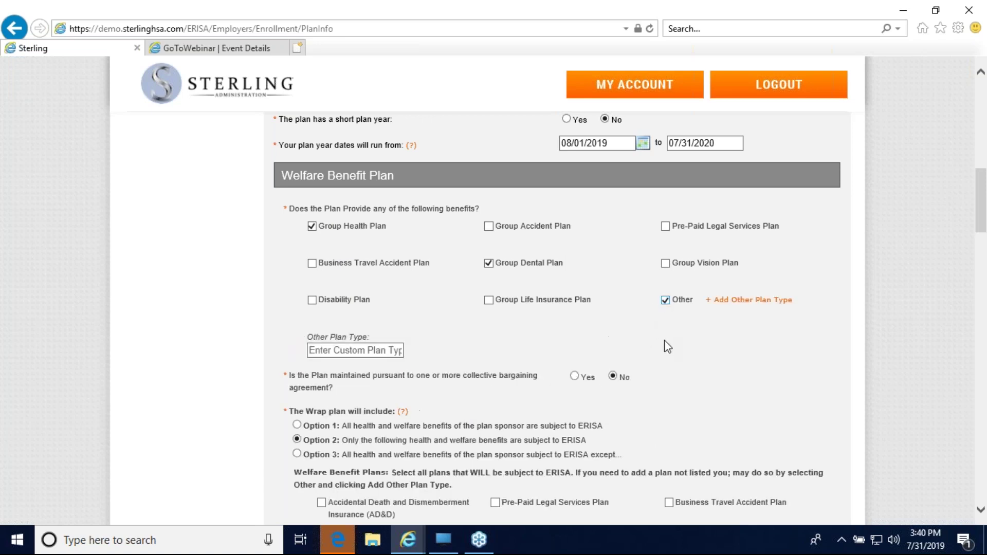
click(360, 350)
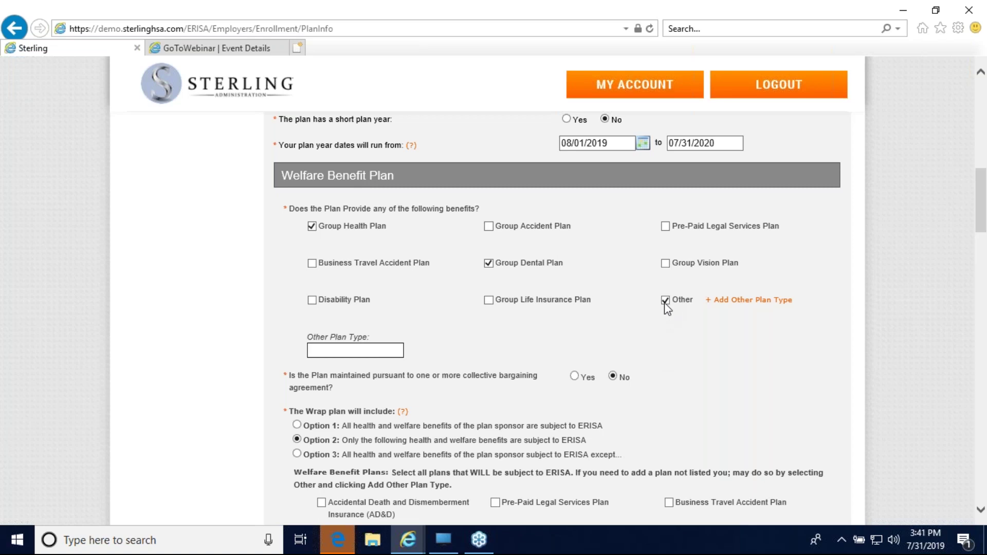
click(763, 307)
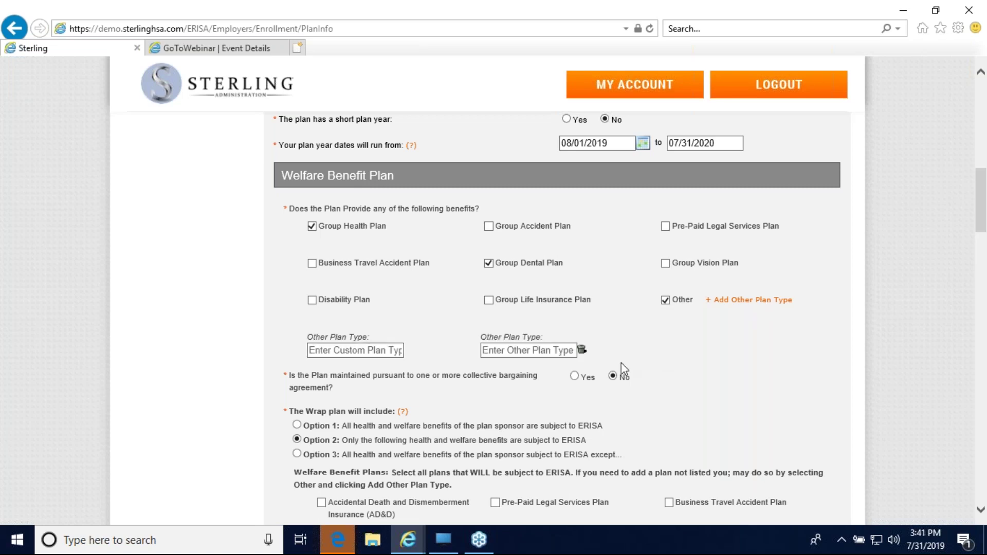
click(582, 349)
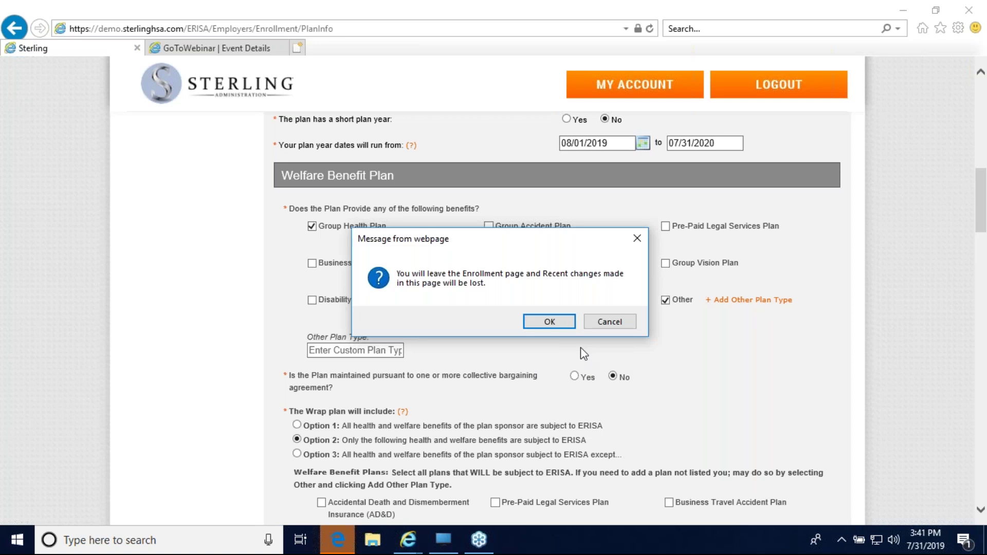
click(553, 323)
click(665, 301)
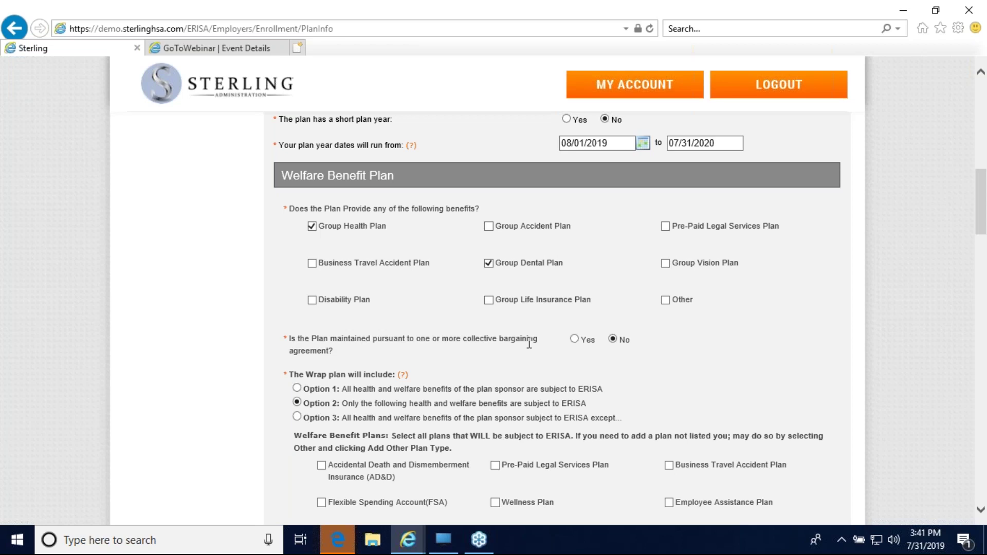
click(613, 339)
scroll(423, 366, down, 3)
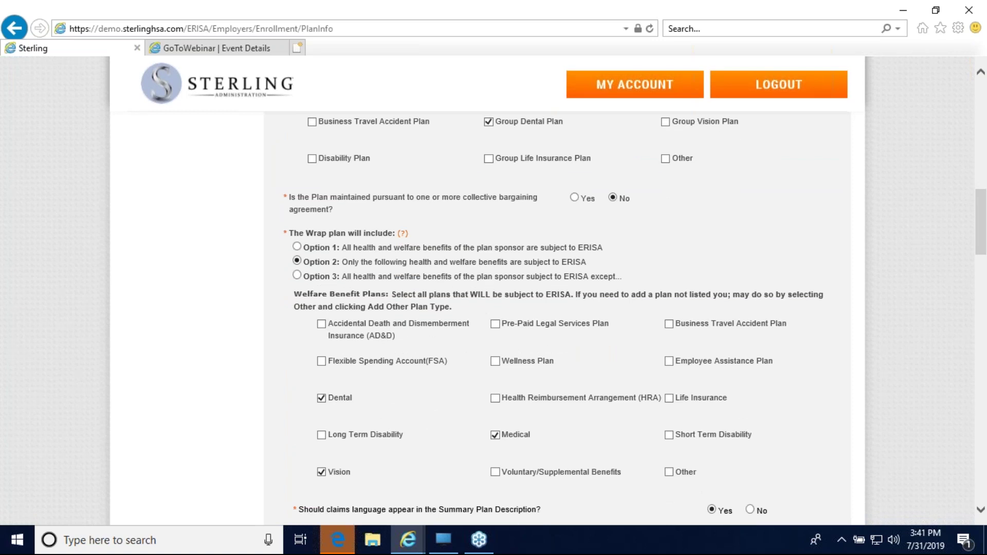
click(296, 246)
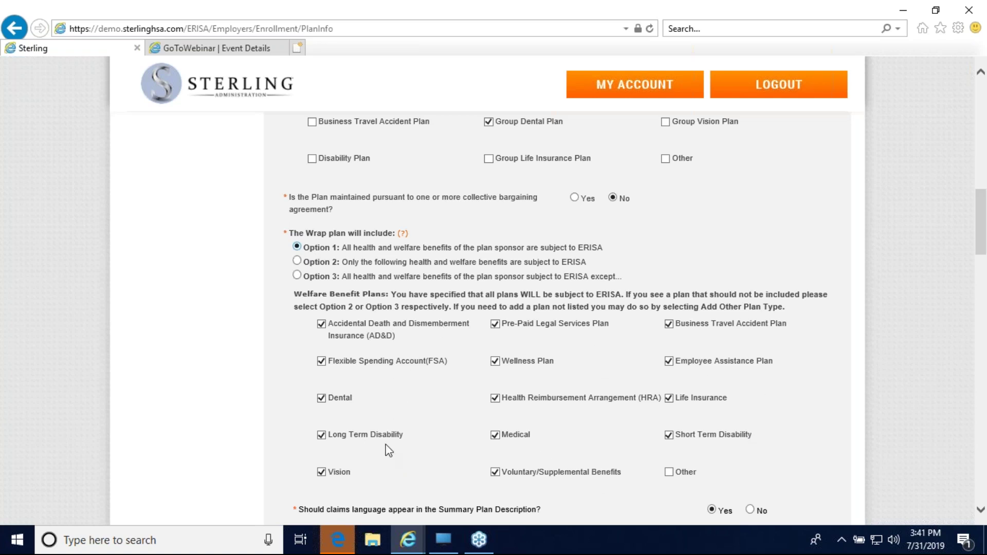
click(297, 261)
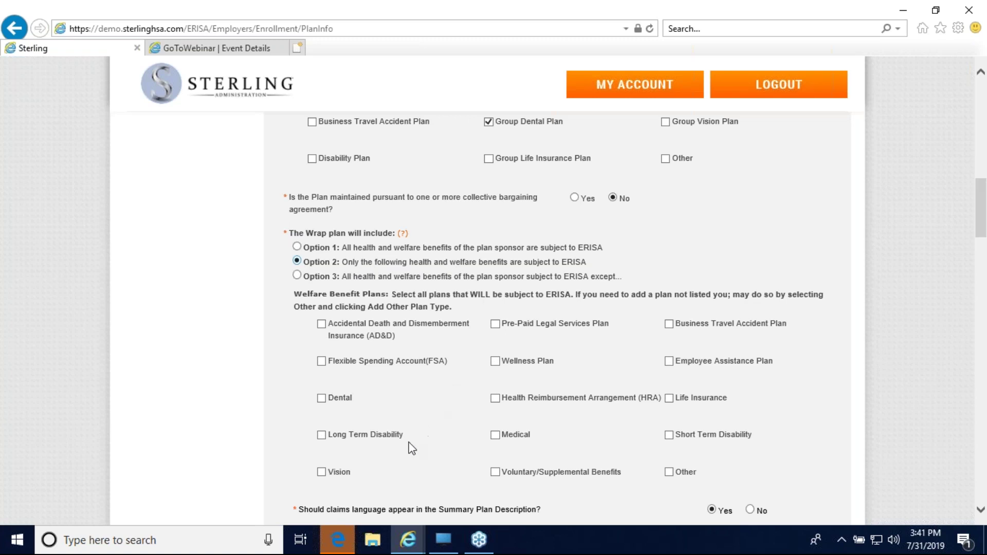
click(321, 362)
click(323, 400)
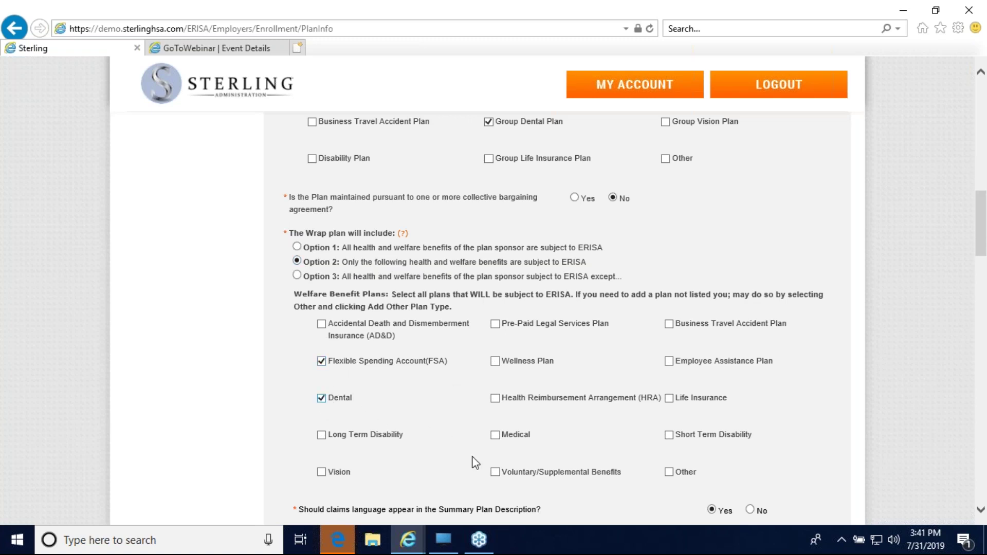
click(297, 276)
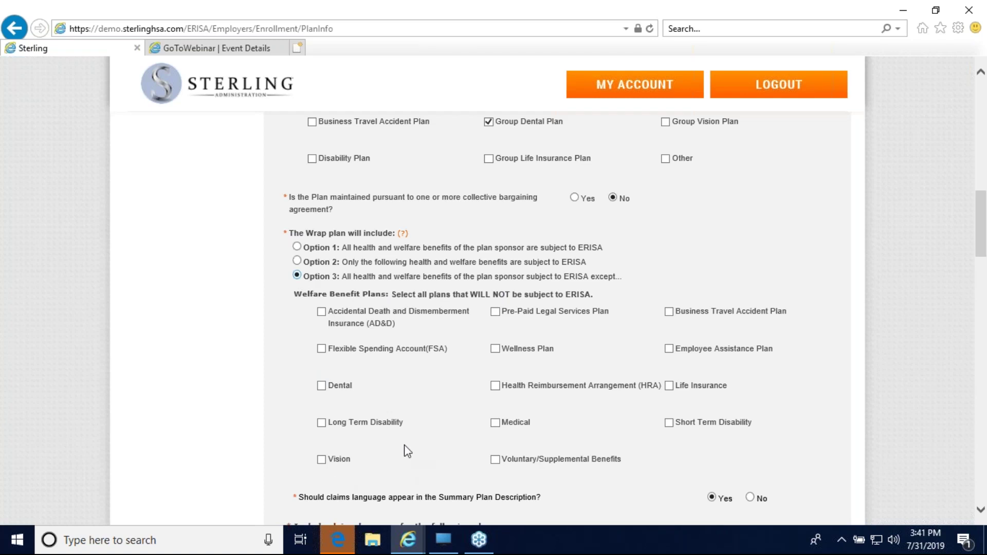
click(321, 312)
click(313, 263)
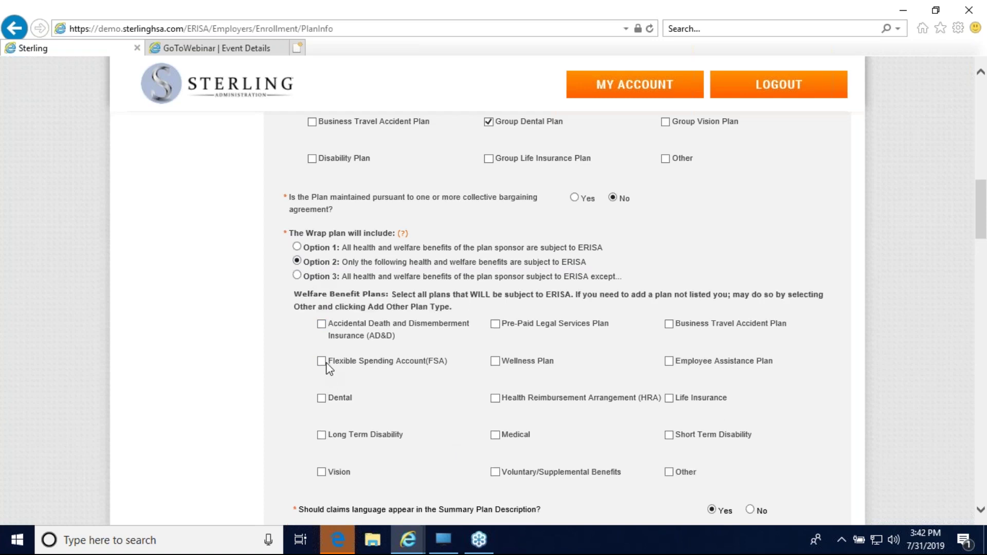
click(495, 435)
click(322, 399)
click(322, 472)
scroll(430, 457, down, 4)
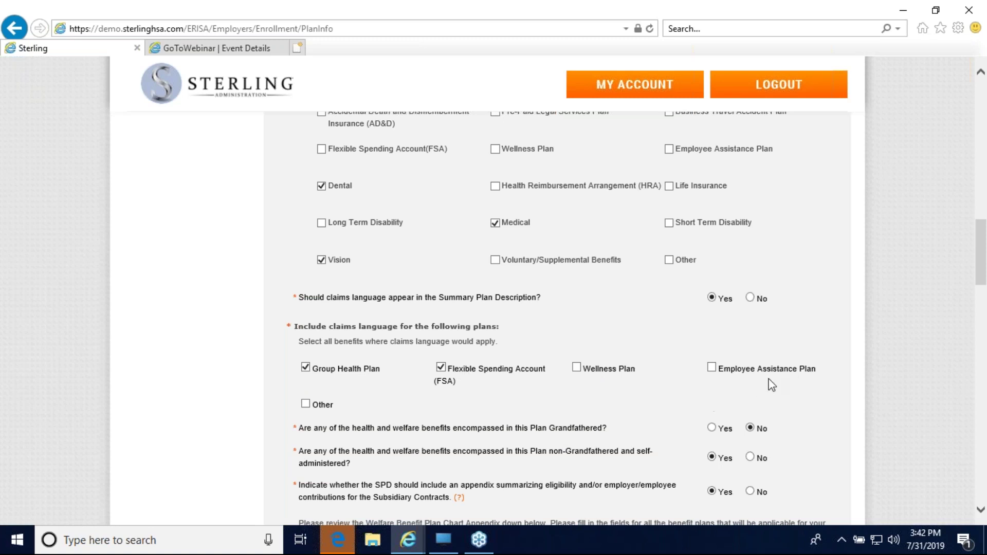
click(305, 403)
click(484, 425)
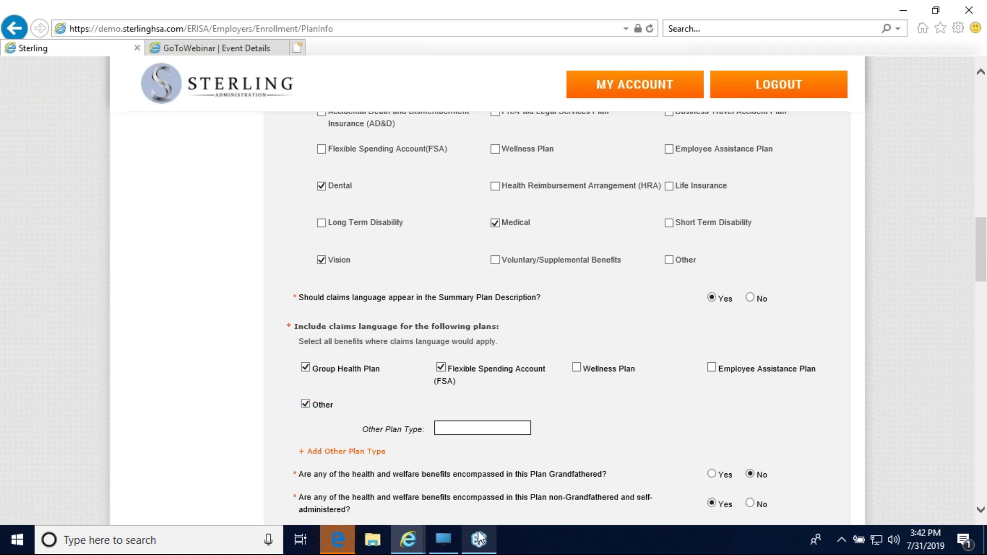
click(309, 403)
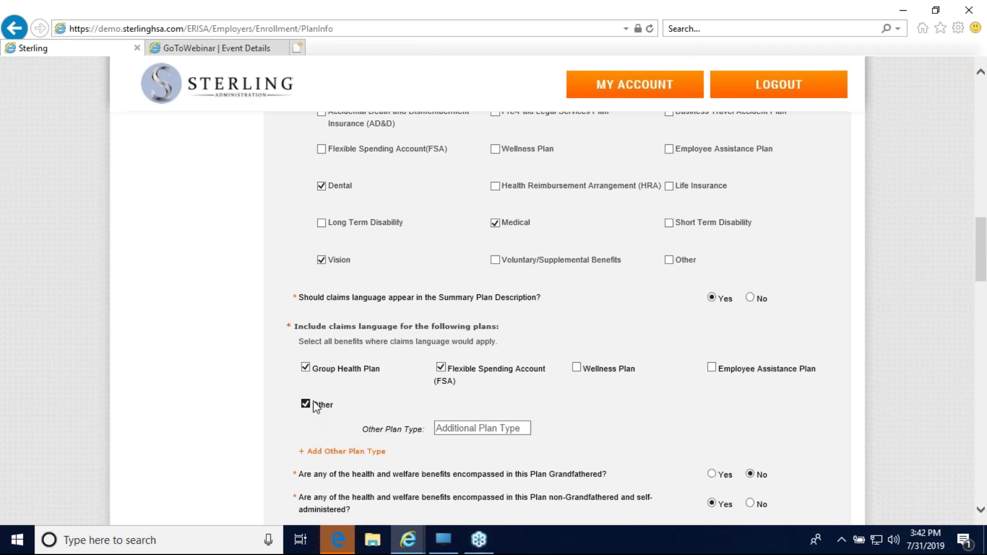
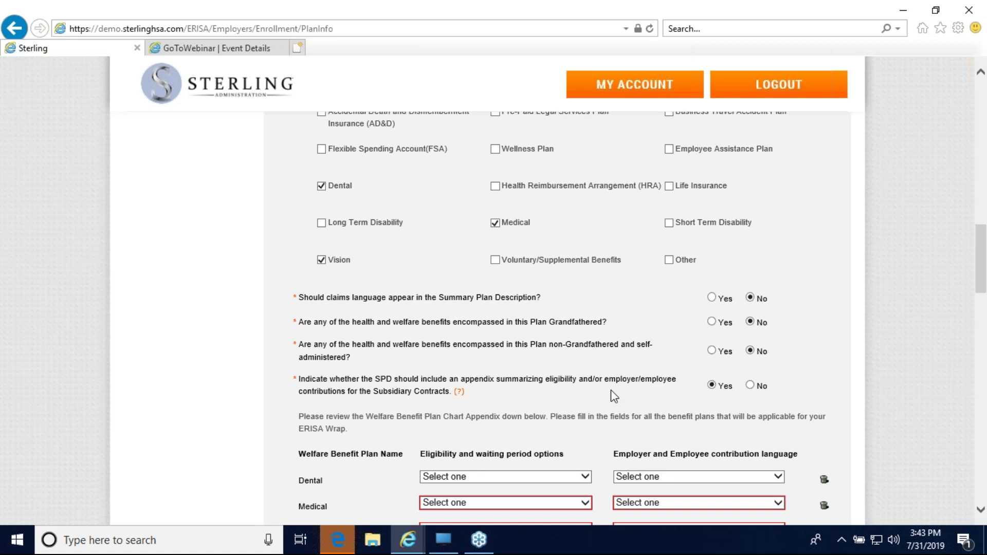
- Uncheck Vision from the plan's benefits and open Dental's eligibility and waiting-period options
scroll(611, 390, down, 2)
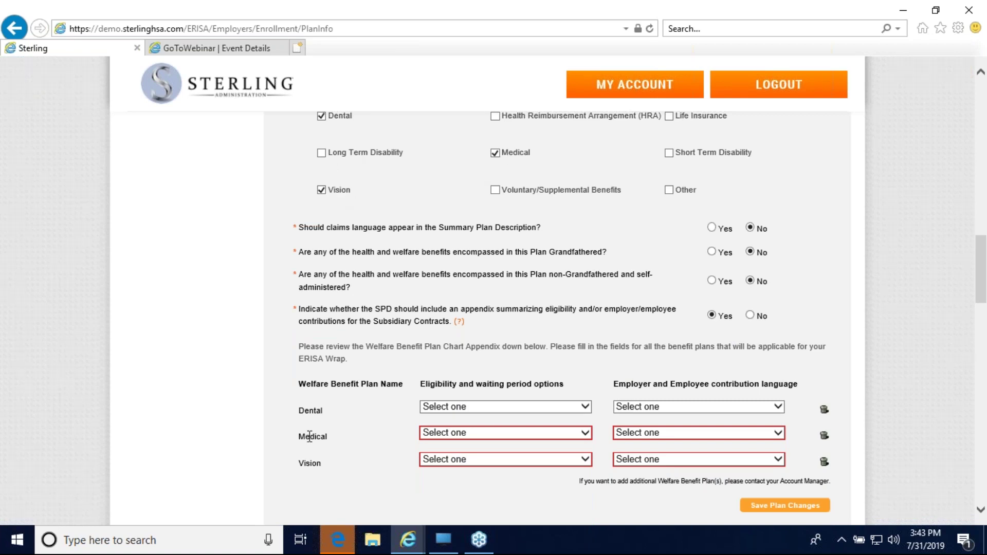
click(321, 190)
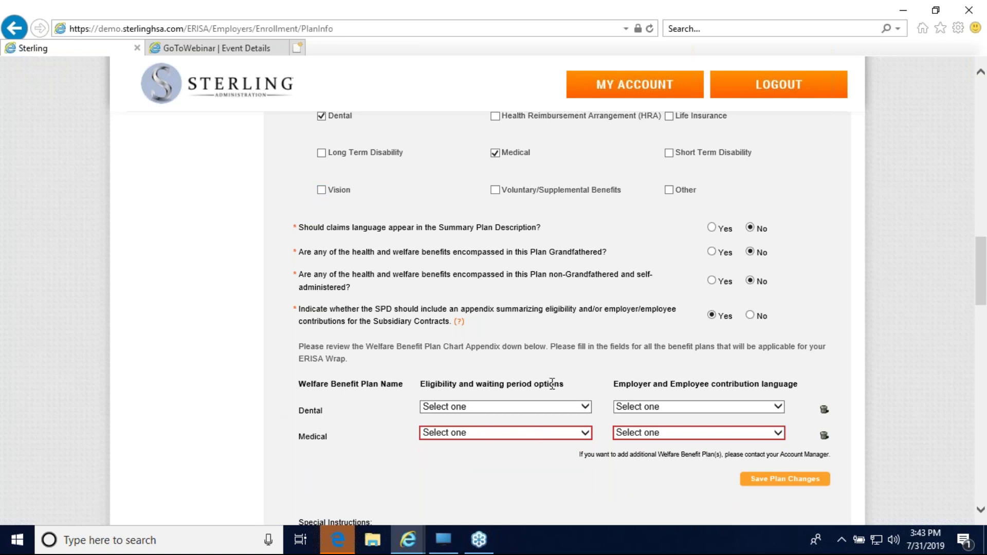
click(483, 409)
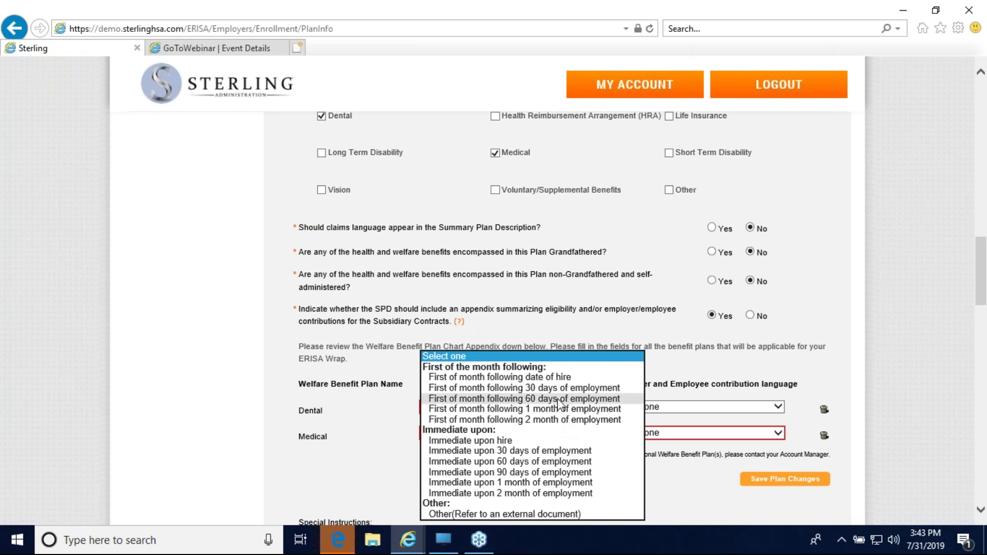
- Give Dental a 60-day waiting period with a 100% Employer paid contribution
click(559, 399)
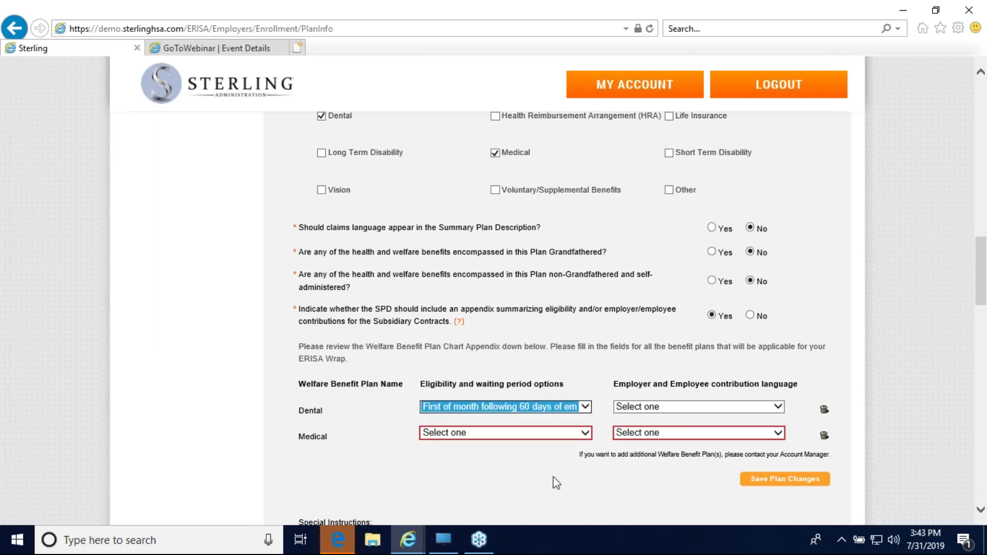
click(751, 405)
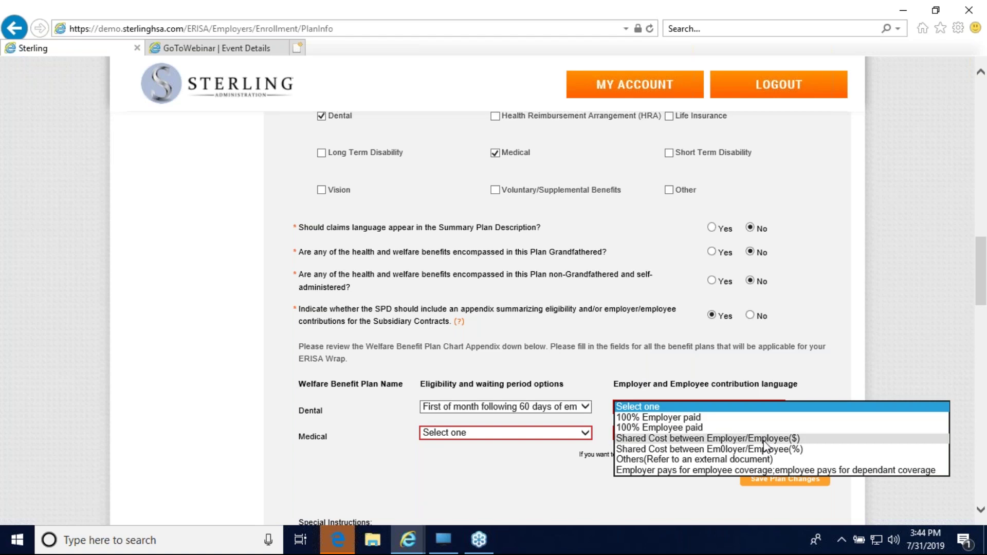
click(811, 449)
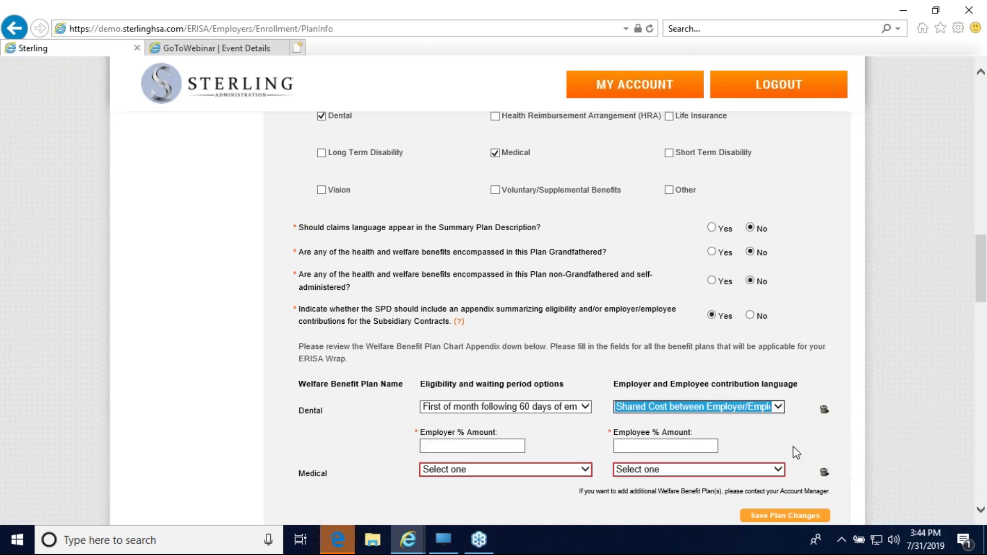
click(486, 445)
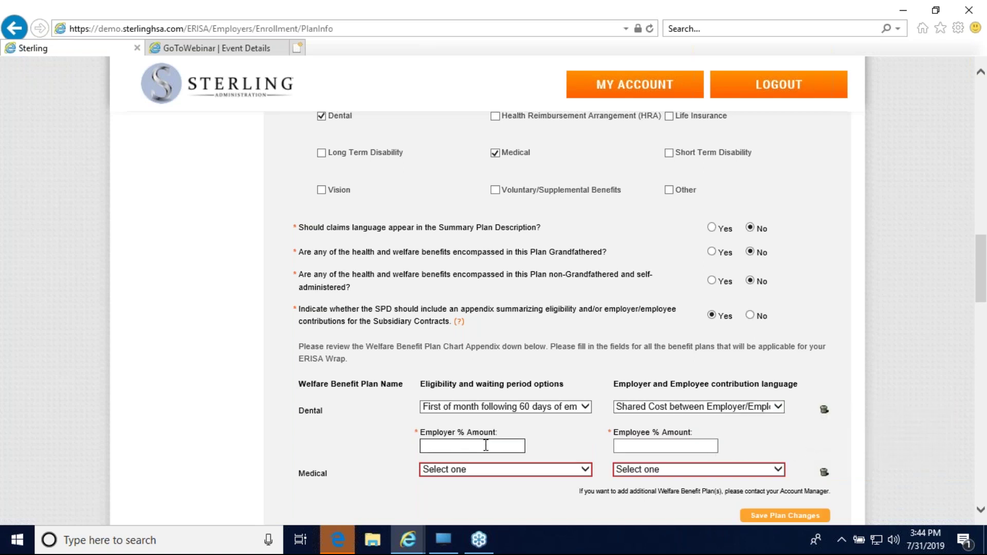
click(619, 447)
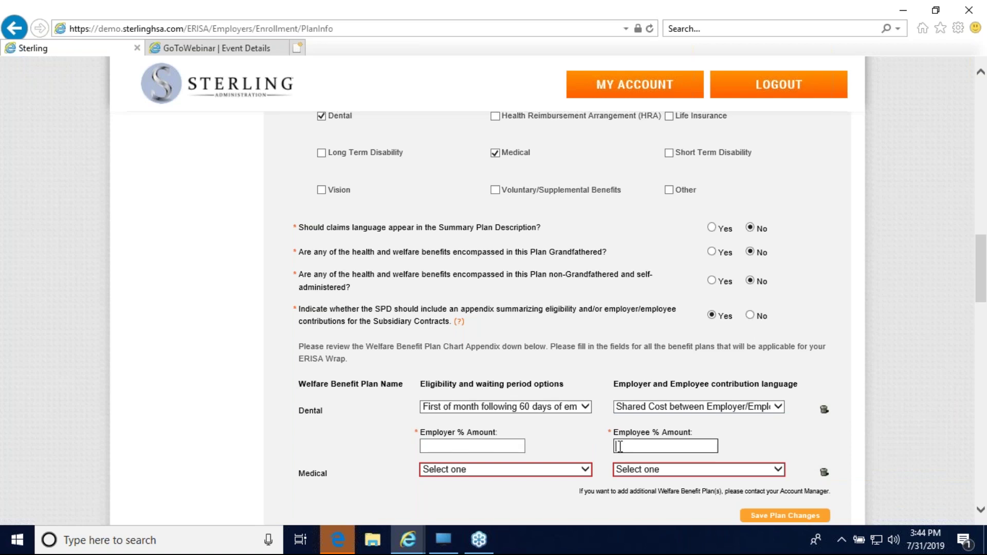
click(781, 411)
click(781, 410)
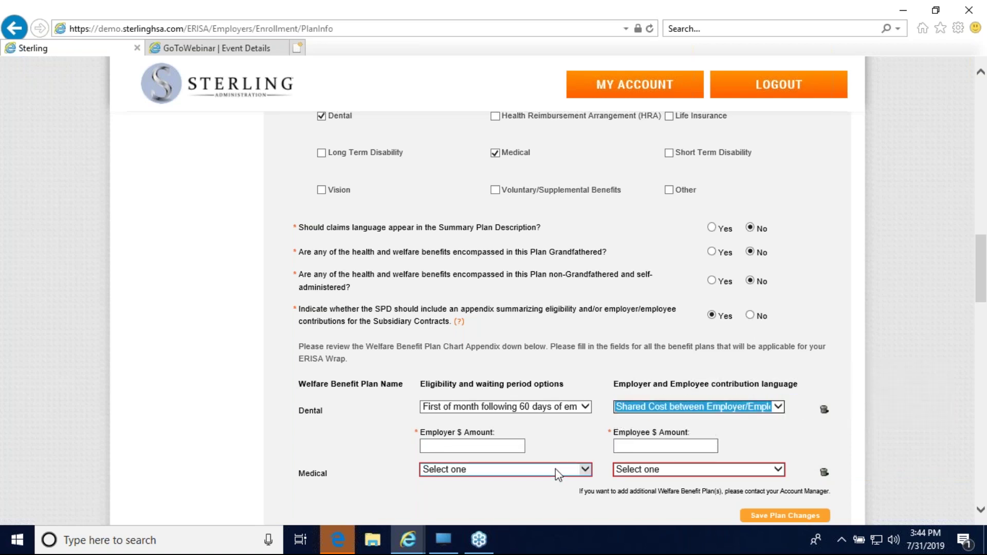
click(776, 407)
click(720, 388)
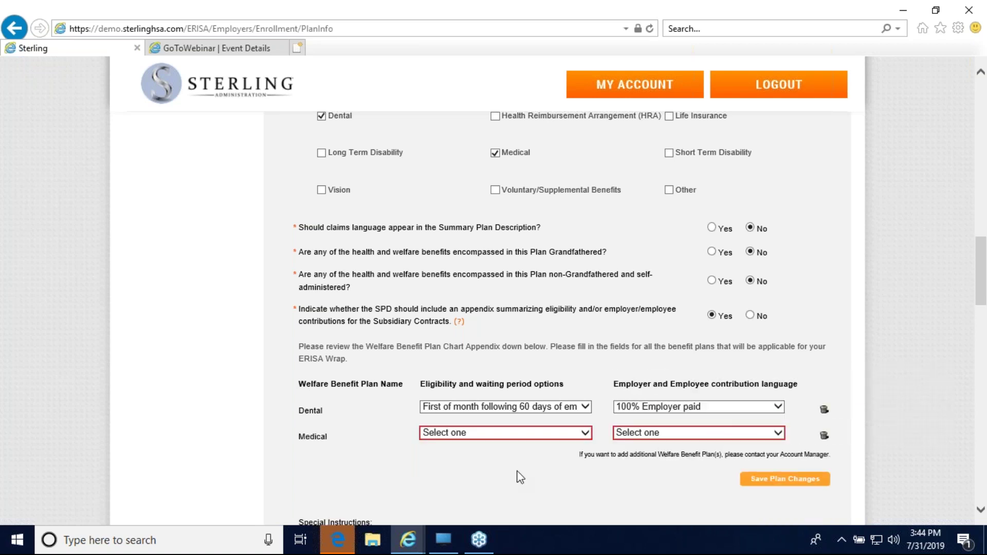
- Give Medical a 60-day waiting period and a Shared Cost (%) of 90 employer, 10 employee
click(588, 433)
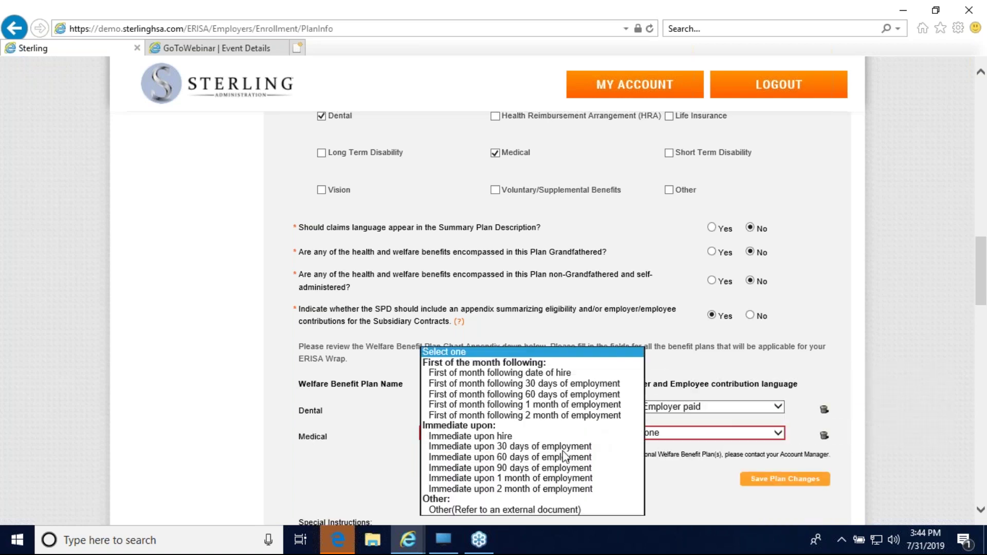
click(569, 395)
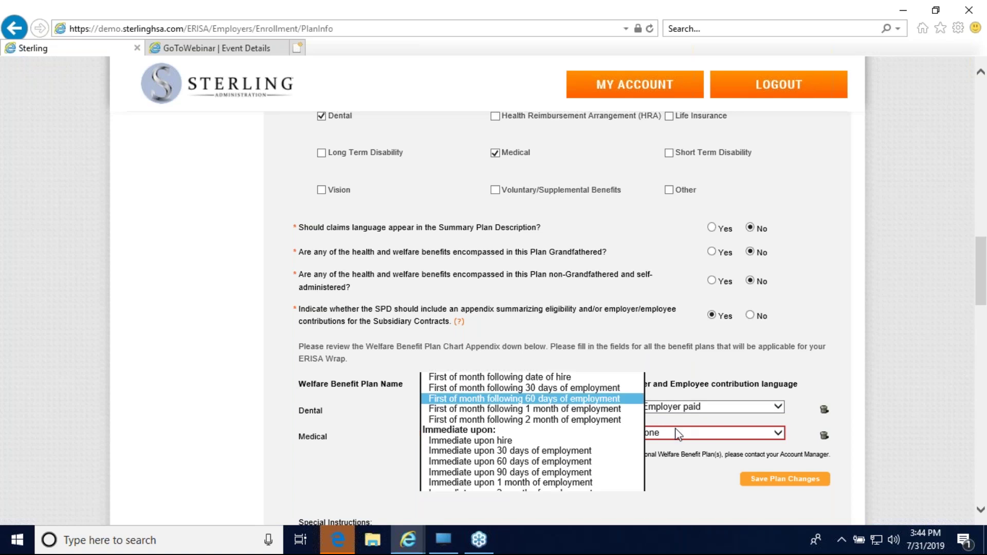
click(761, 435)
click(737, 466)
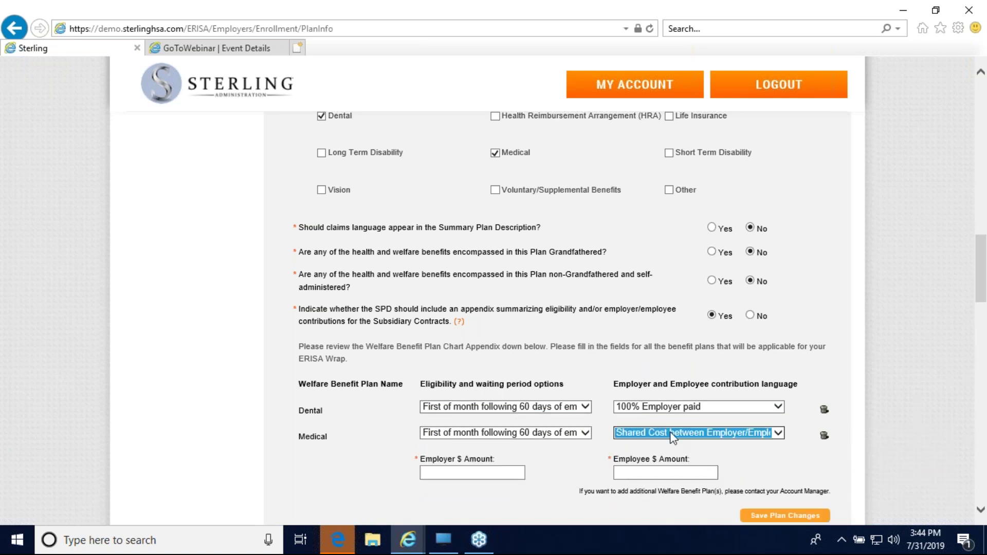
click(709, 436)
click(709, 444)
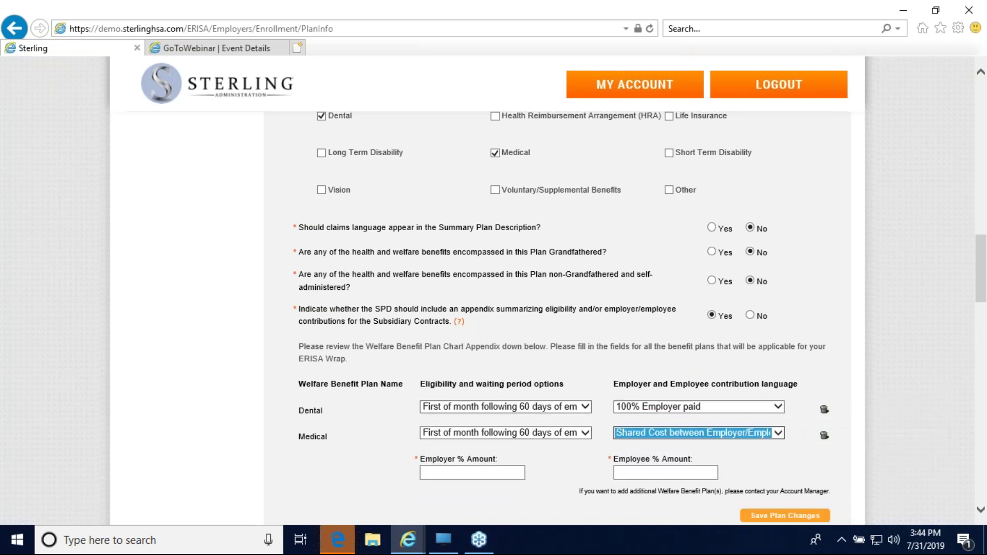
click(483, 470)
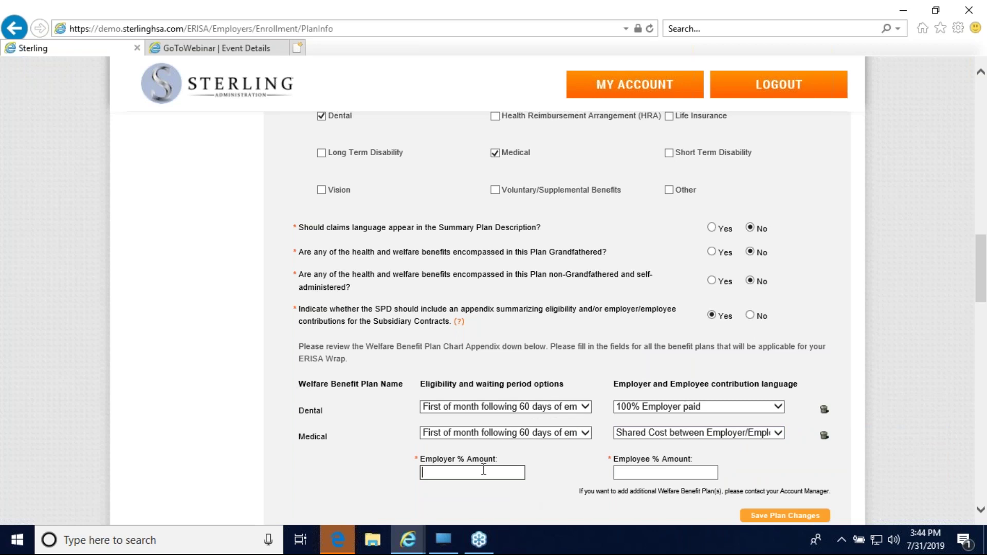
text(90)
click(683, 476)
text(10)
click(689, 517)
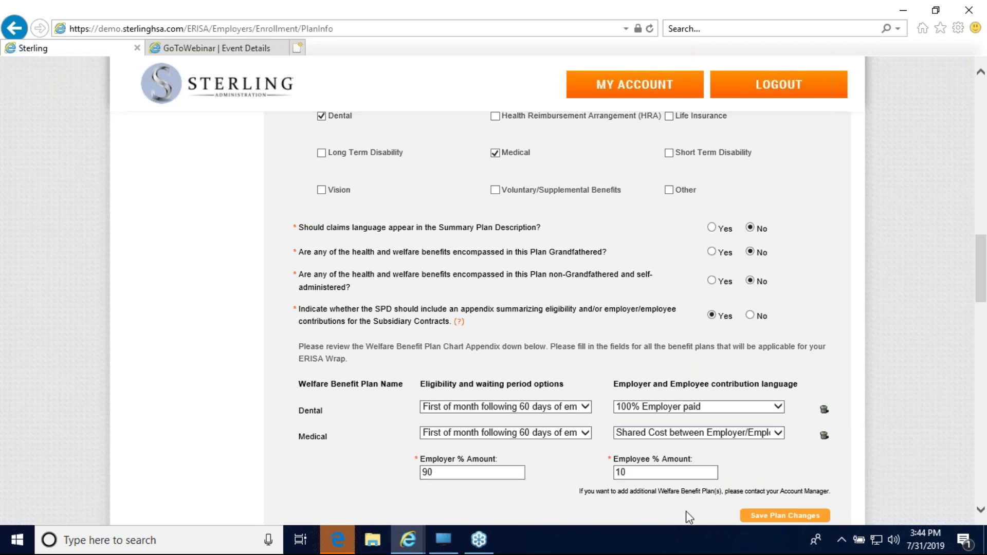
- Scroll down to the special instructions box for Sterling
scroll(688, 509, down, 1)
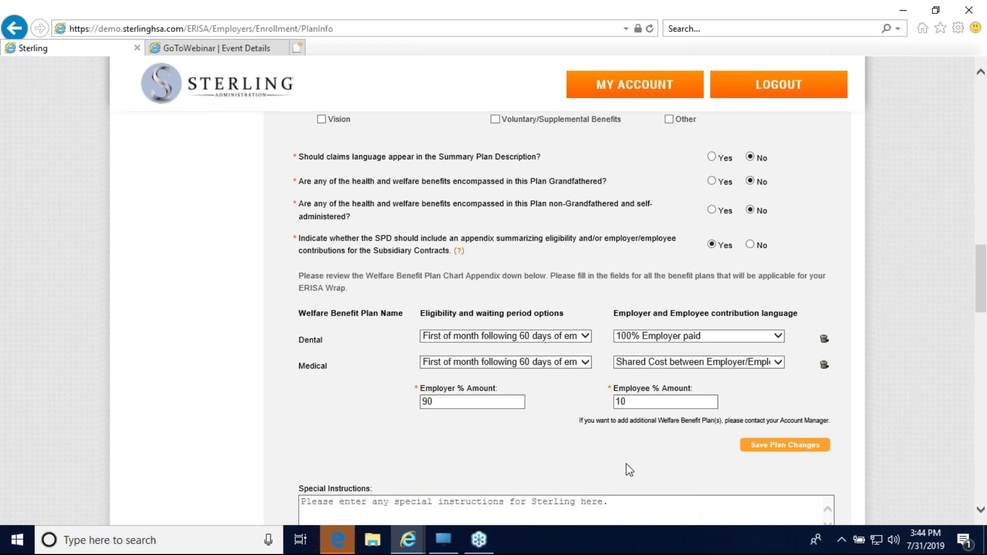
scroll(629, 470, down, 1)
click(375, 437)
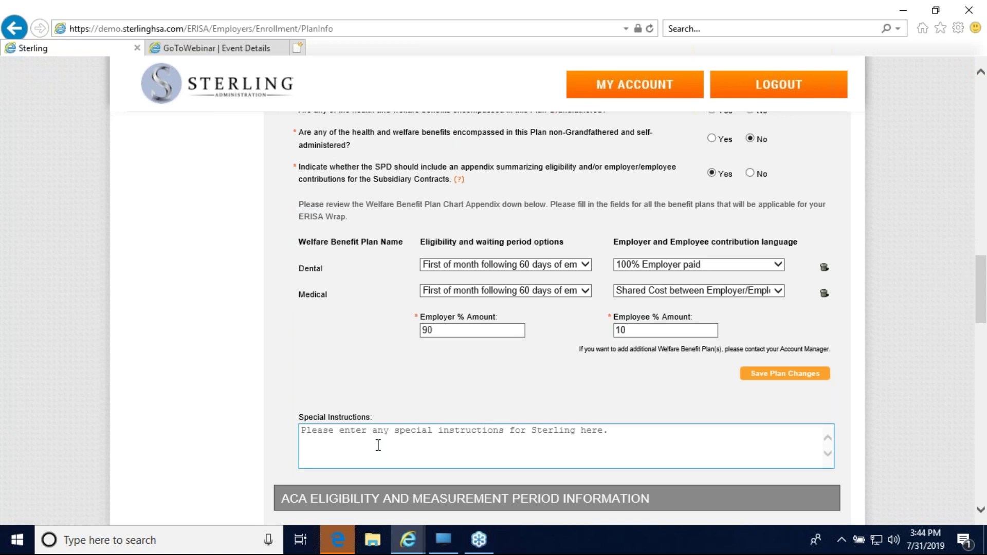
click(396, 450)
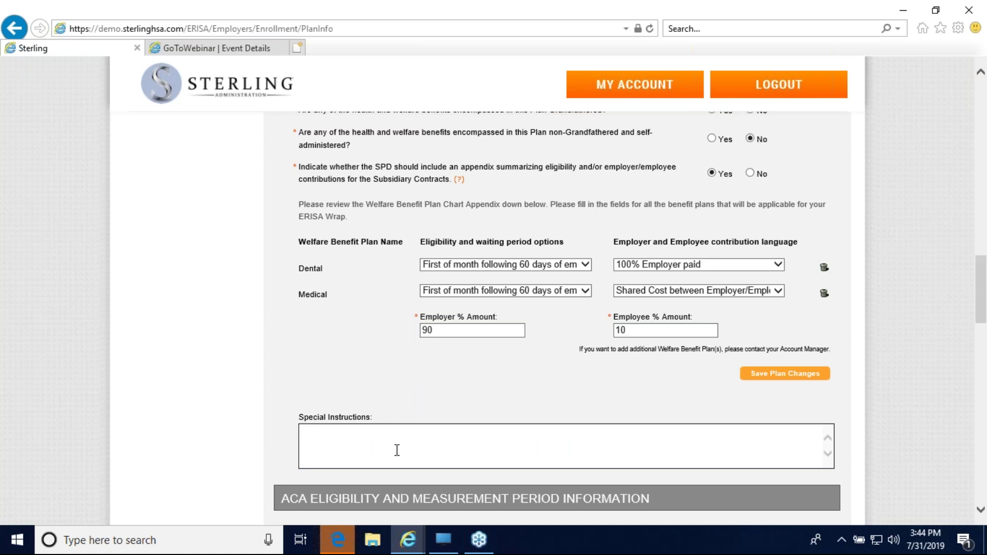
- Save Plan Changes for the Dental and Medical chart and scroll to ACA Eligibility
click(776, 375)
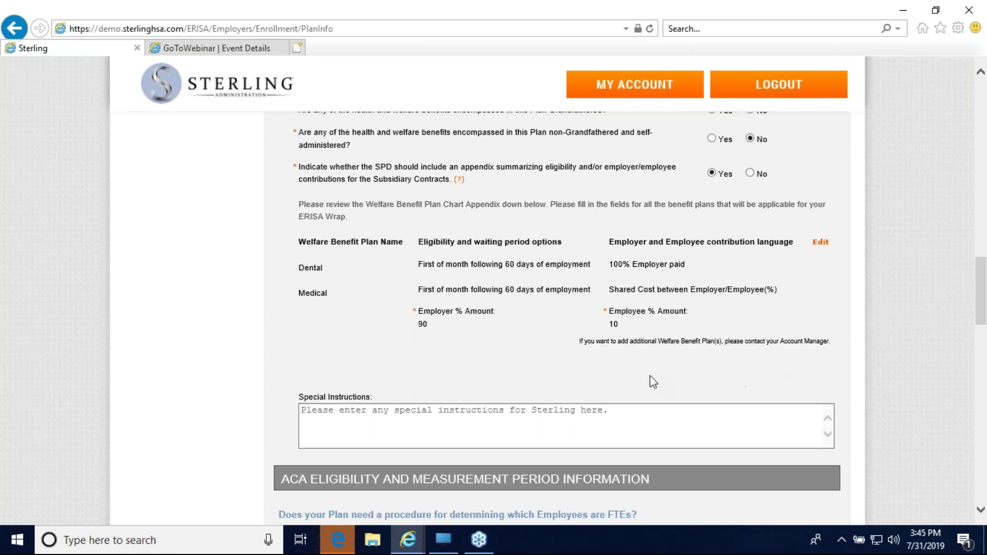
scroll(649, 382, down, 5)
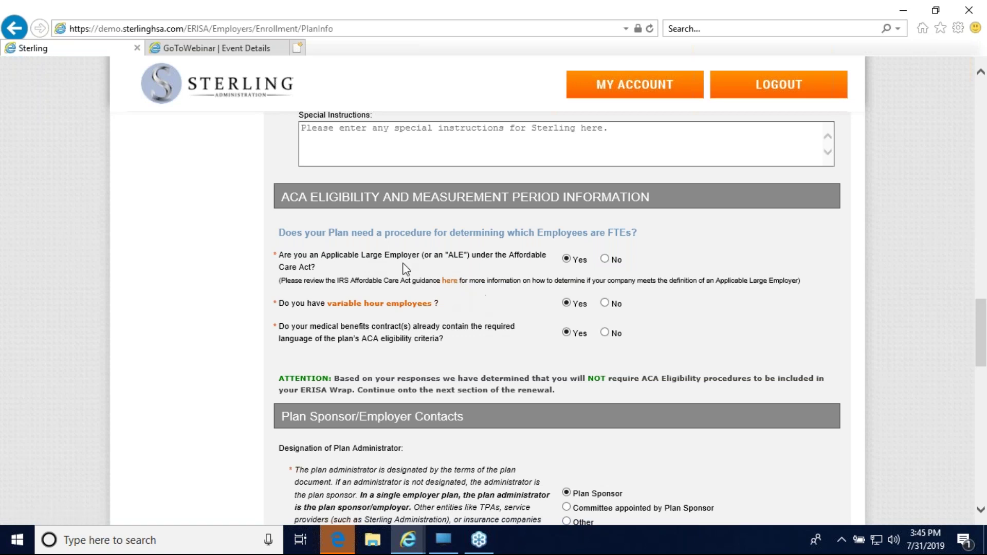
- Answer Yes to the ALE and variable-hour questions, No to medical contracts containing ACA language
click(604, 259)
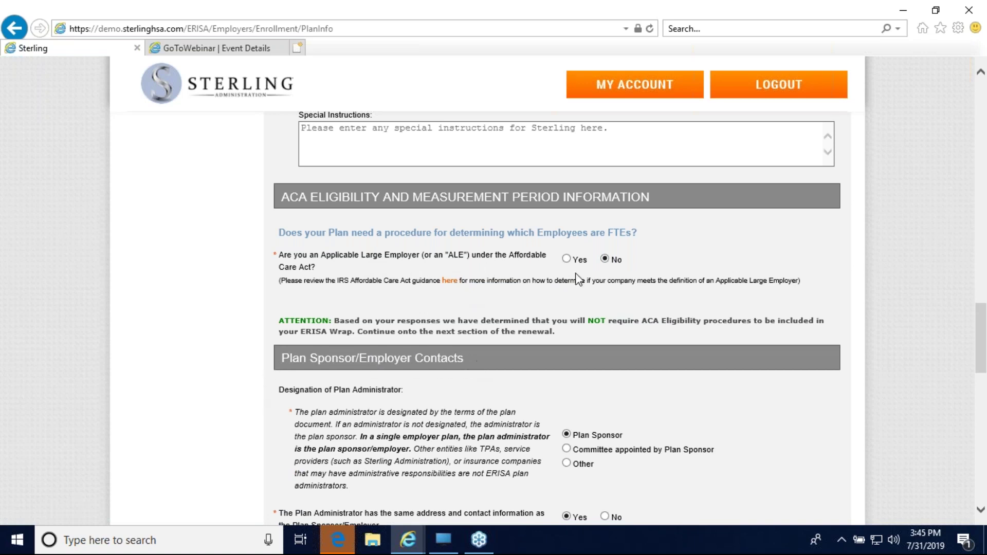
click(567, 259)
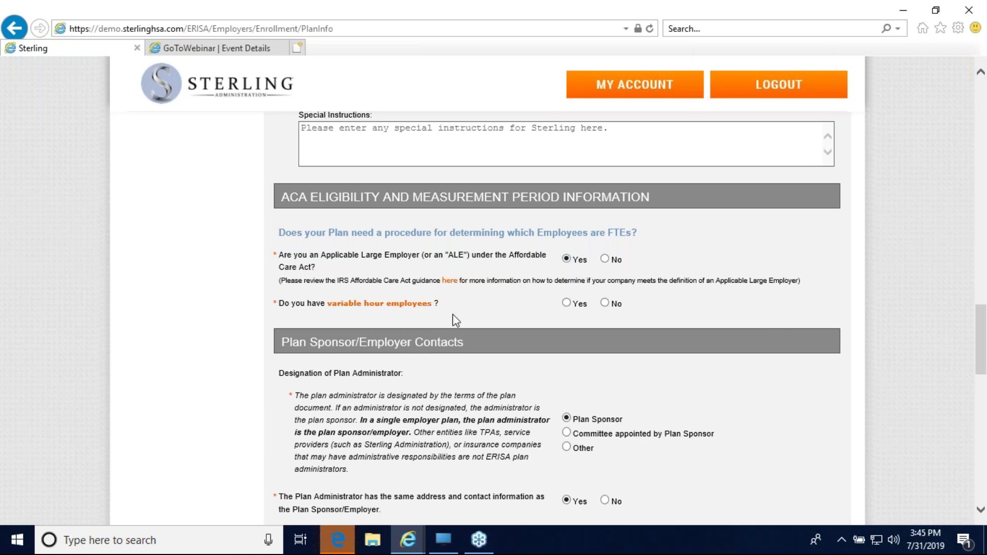
click(604, 303)
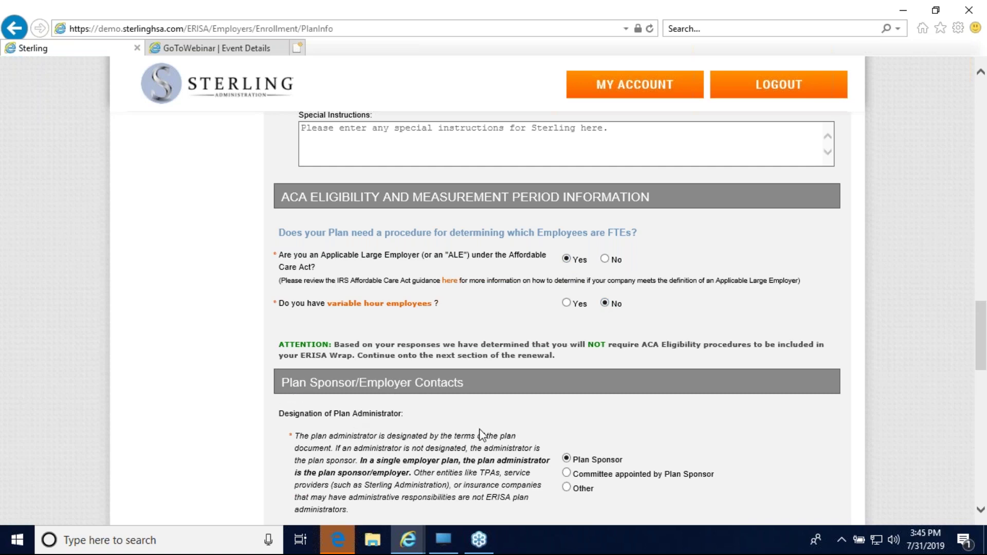
click(566, 304)
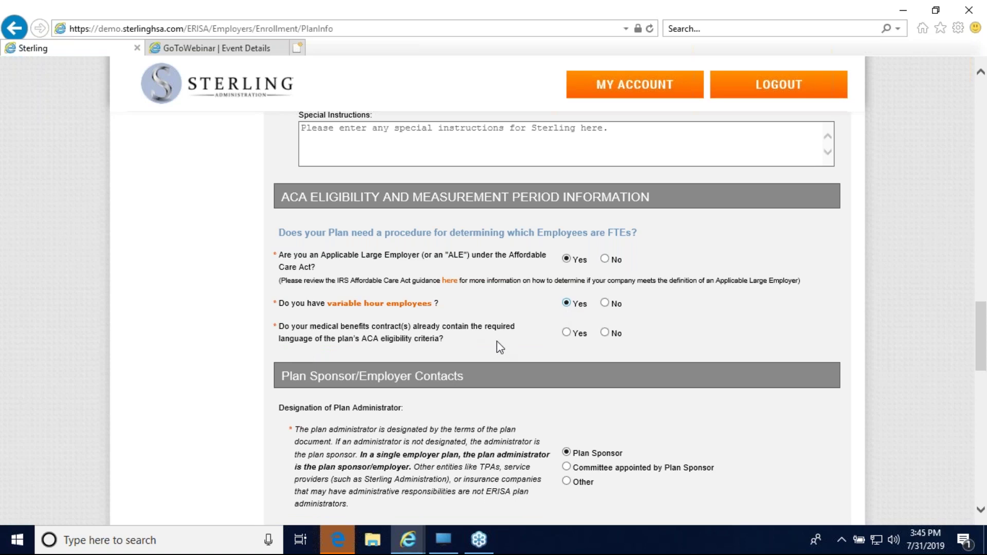
click(567, 333)
click(606, 332)
scroll(571, 411, down, 3)
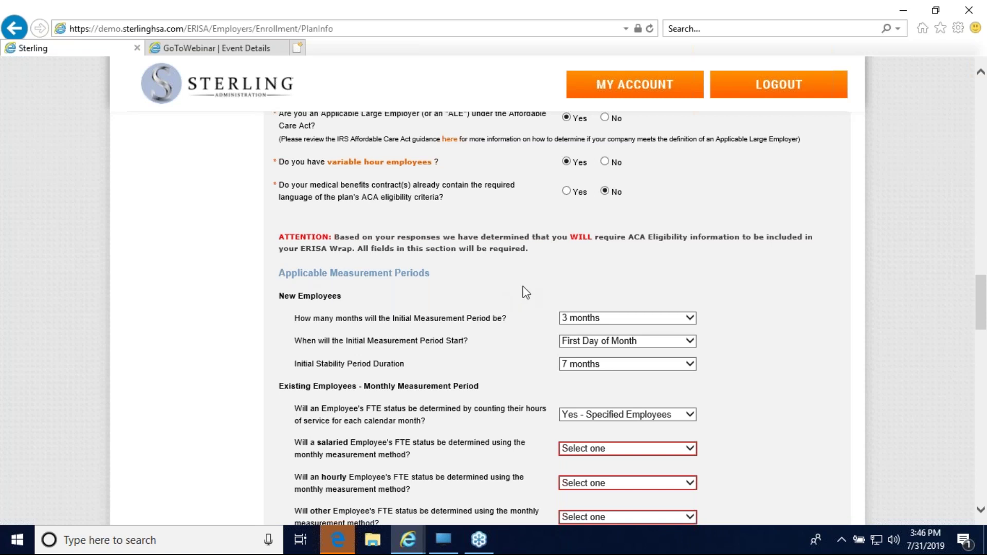
- Keep the initial measurement period at 3 months
scroll(526, 292, down, 2)
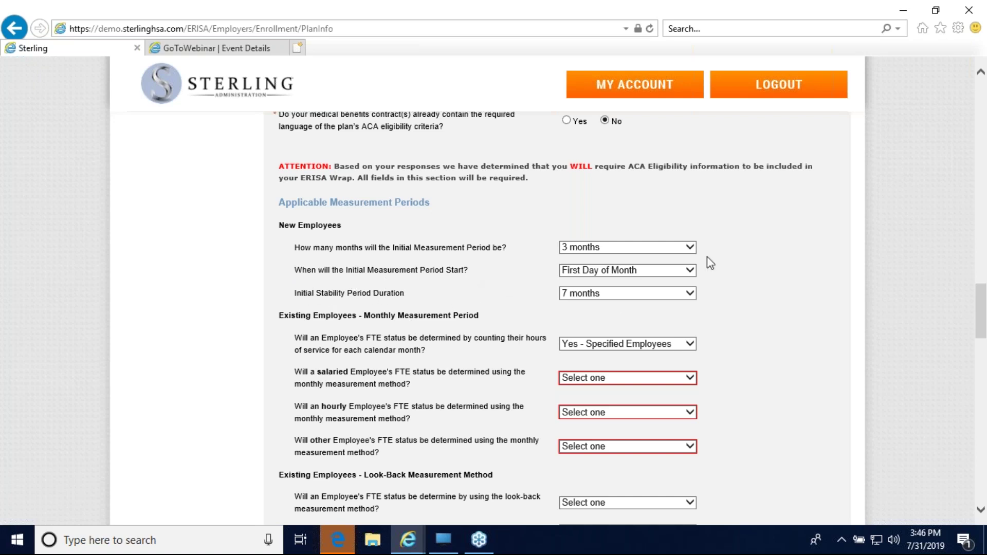
click(687, 248)
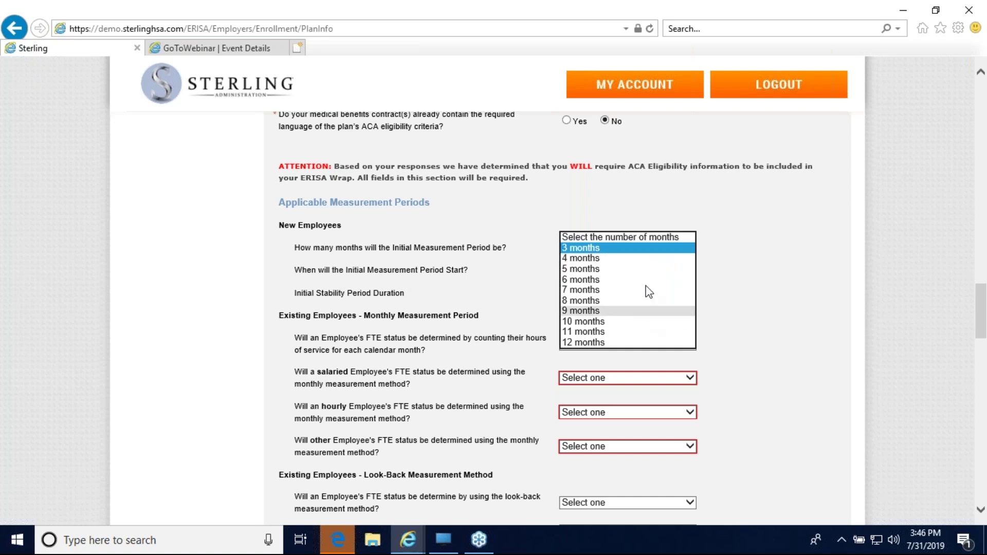
click(646, 249)
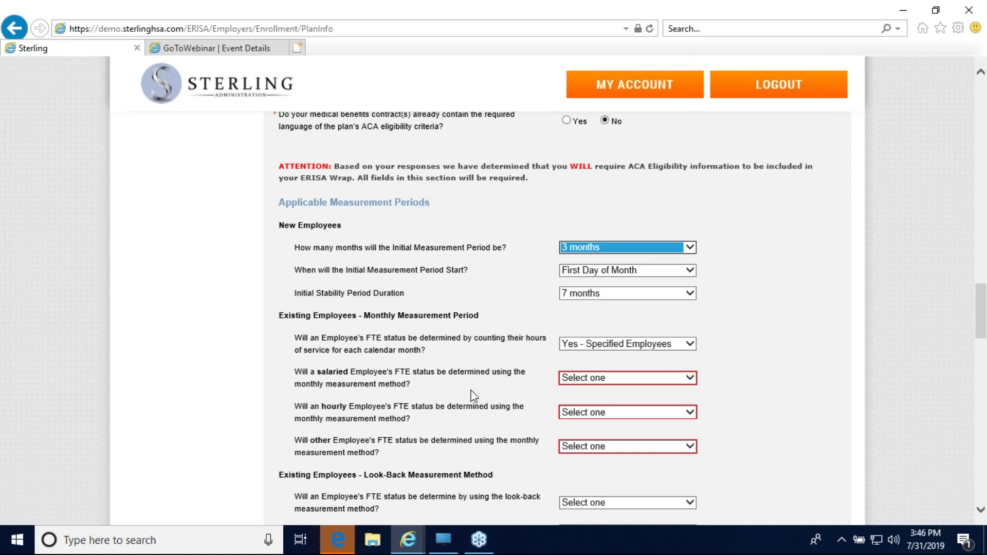
click(341, 367)
scroll(412, 201, down, 2)
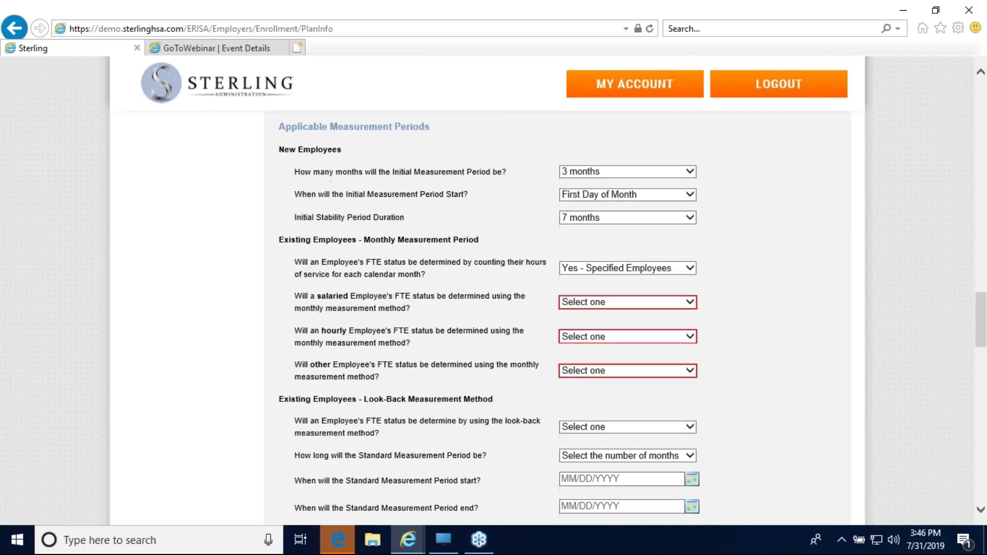
scroll(413, 201, down, 1)
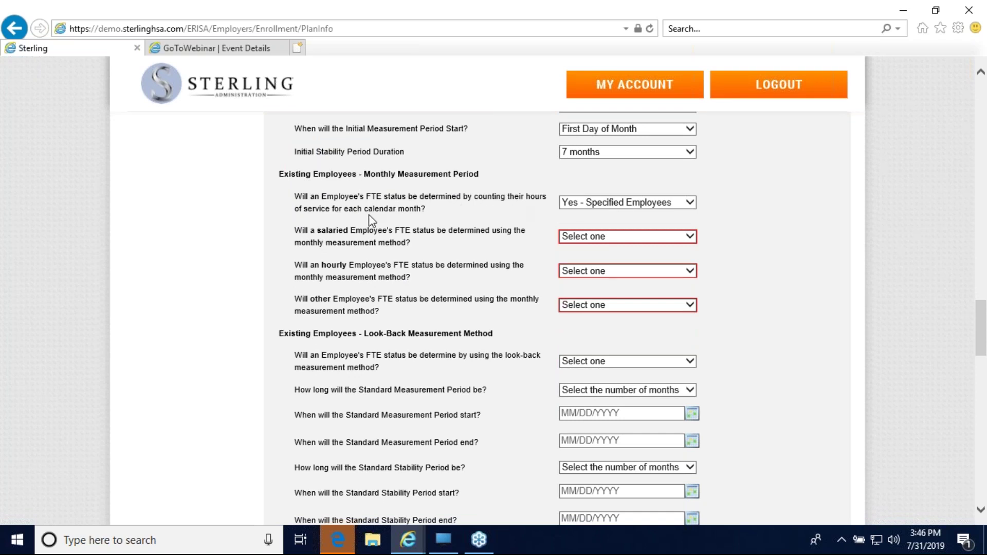
- Leave monthly FTE counting on 'Yes - Specified Employees' and answer No to the ALE question
click(662, 202)
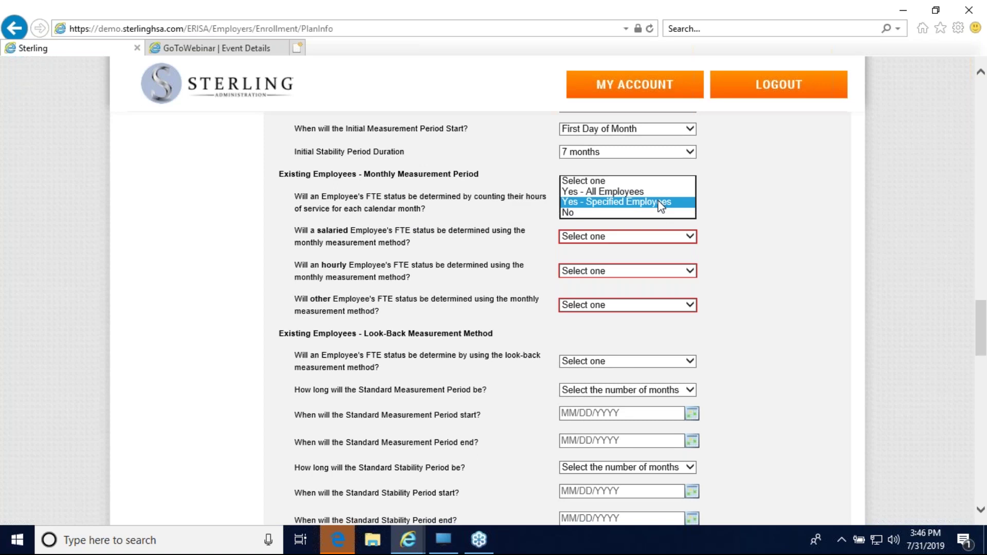
click(536, 241)
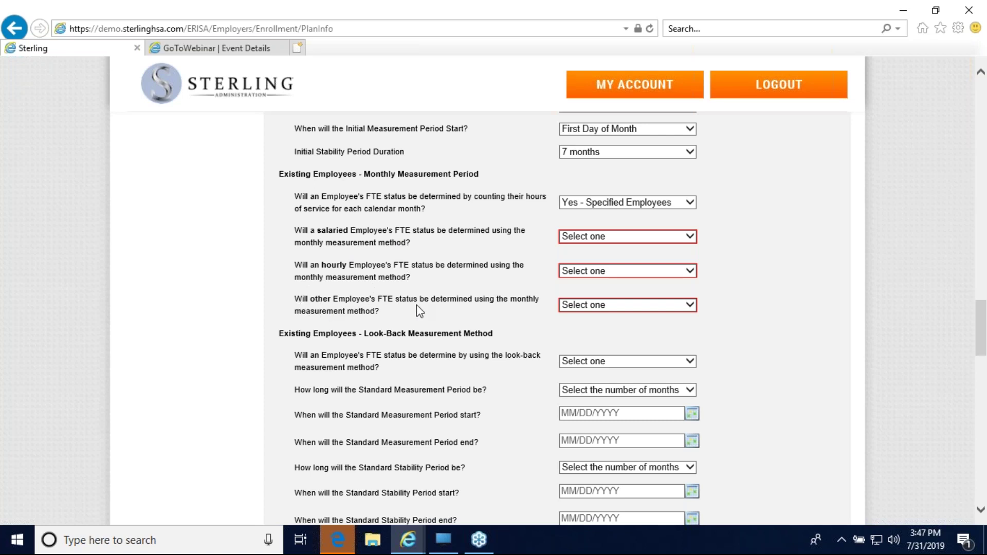
scroll(417, 305, down, 5)
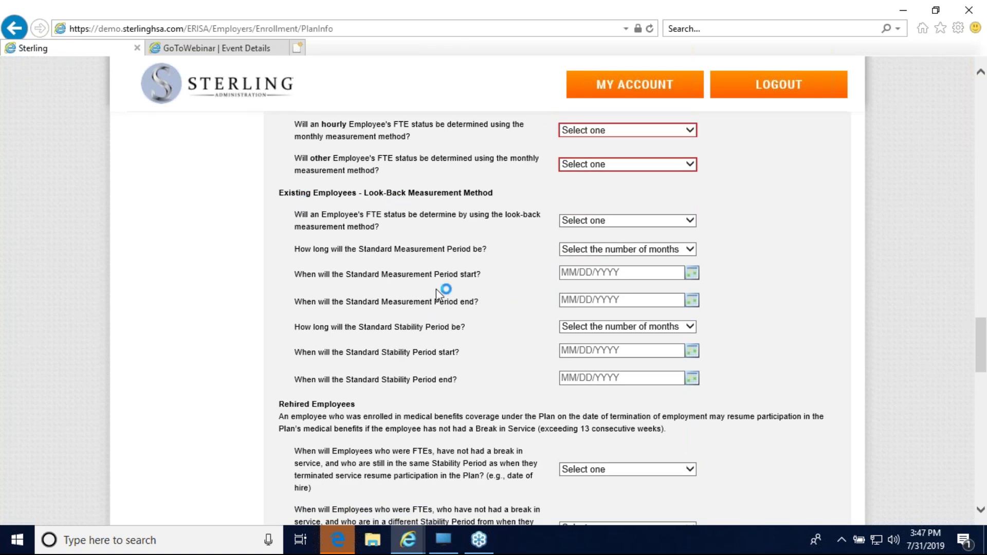
scroll(502, 373, down, 3)
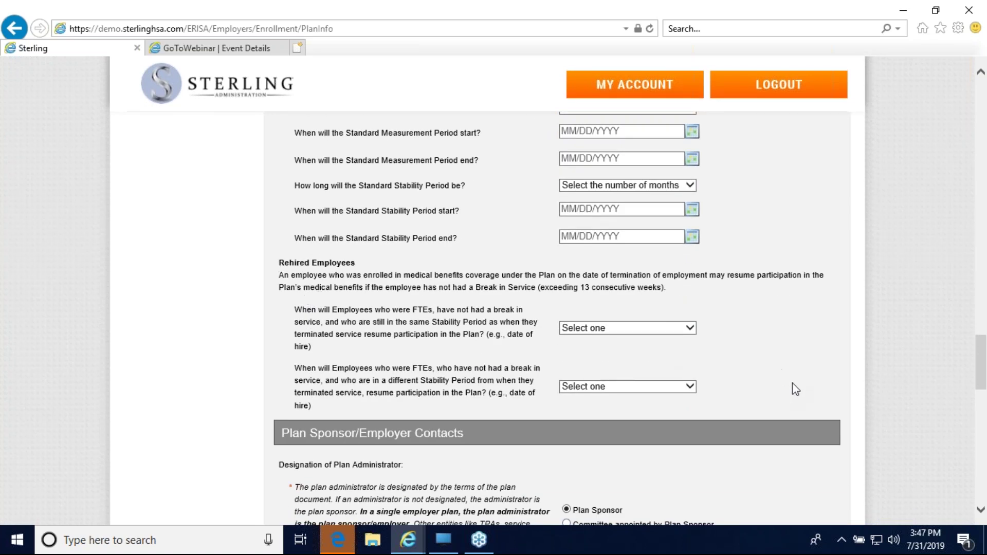
scroll(796, 378, up, 18)
click(604, 396)
- Make the Plan Sponsor the plan administrator, with contact details same as the sponsor's
scroll(606, 400, down, 3)
scroll(557, 319, down, 5)
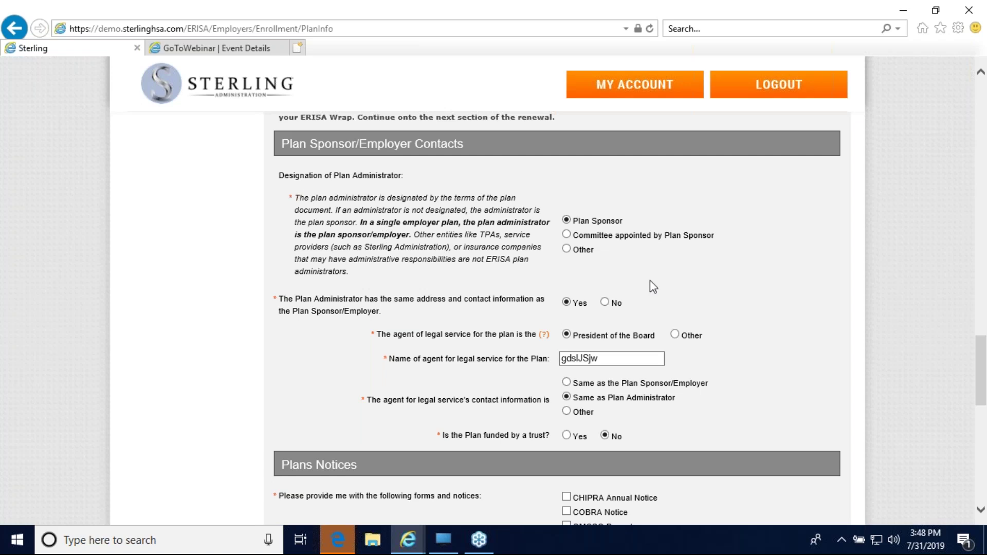
click(588, 238)
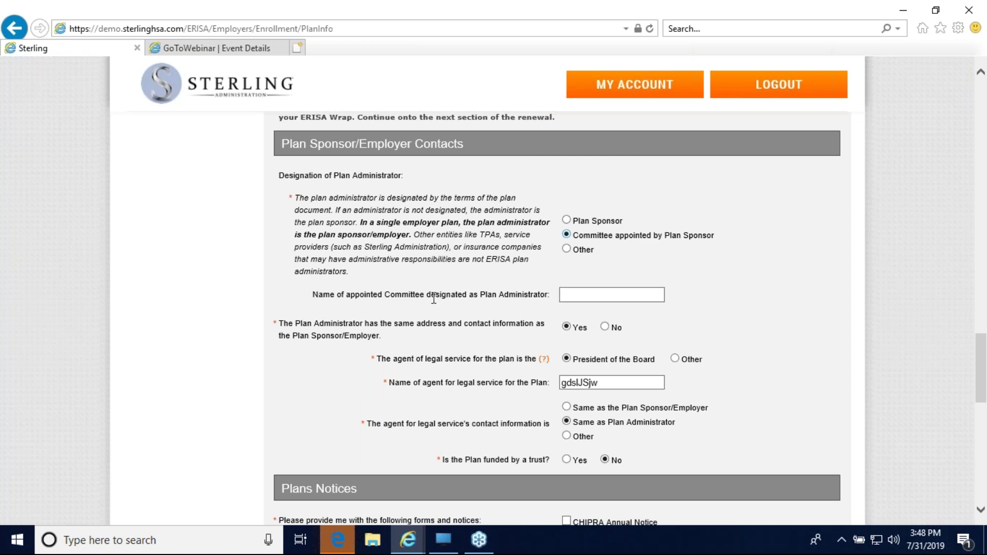
click(597, 295)
click(566, 249)
click(582, 298)
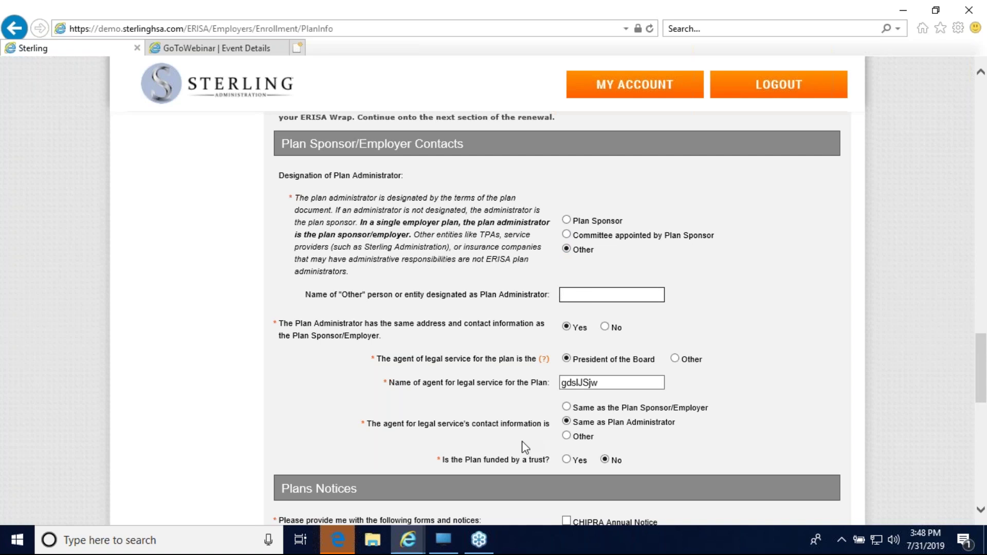
click(567, 220)
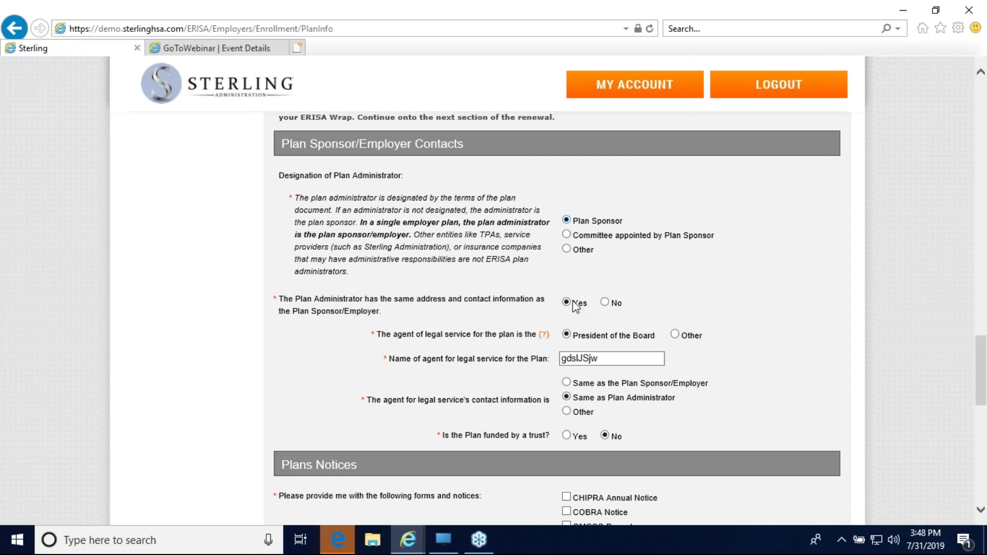
click(605, 303)
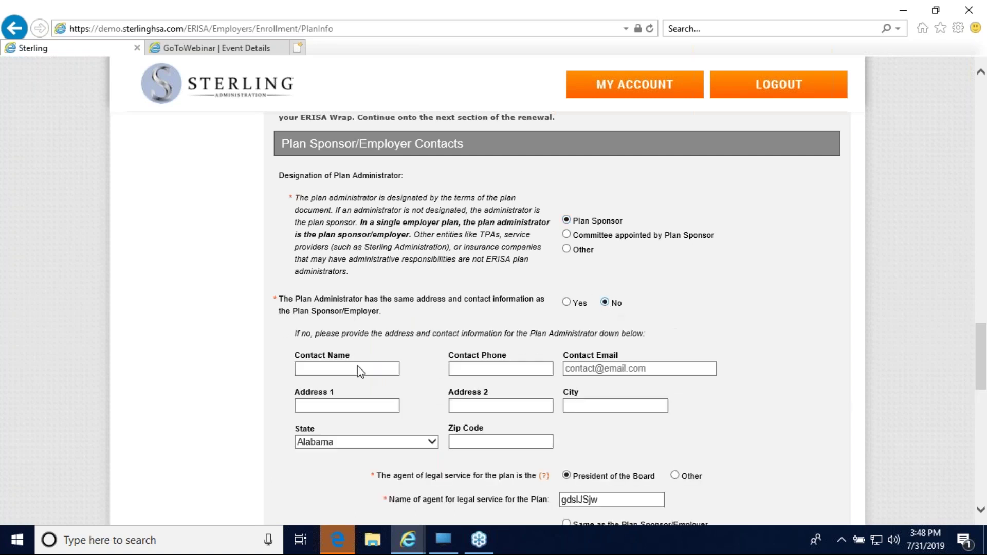
click(567, 303)
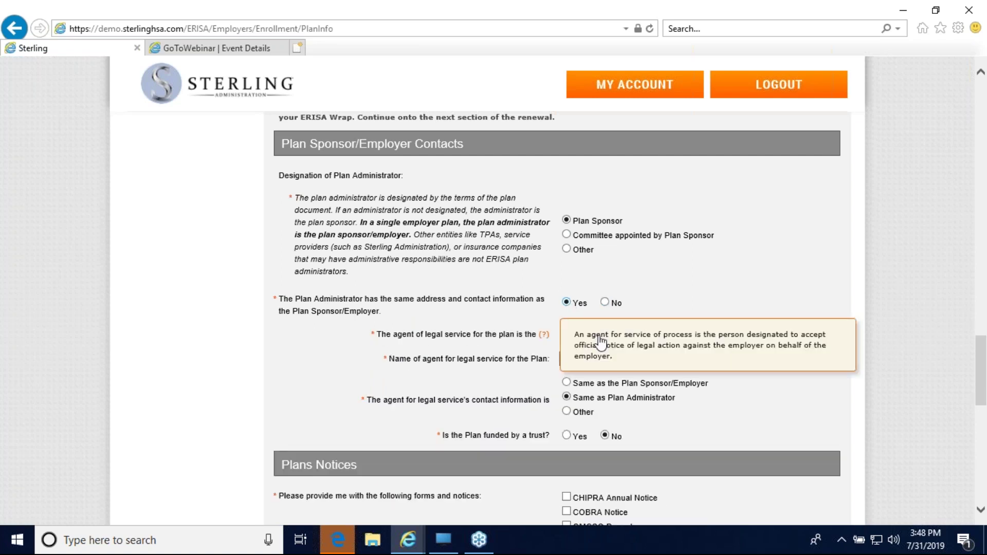
- Set the President of the Board as legal agent named 'Name', using Plan Sponsor/Employer contact details
click(676, 335)
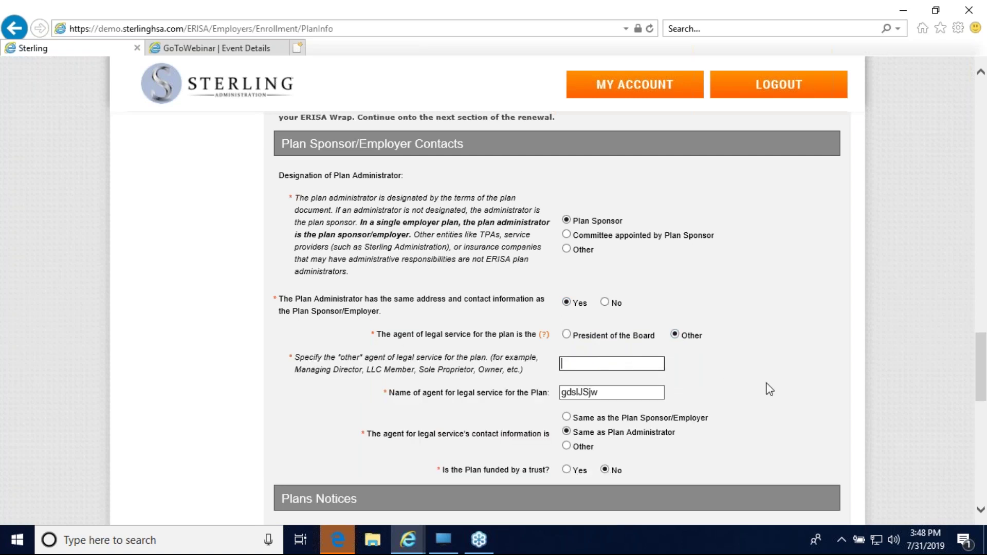
click(567, 335)
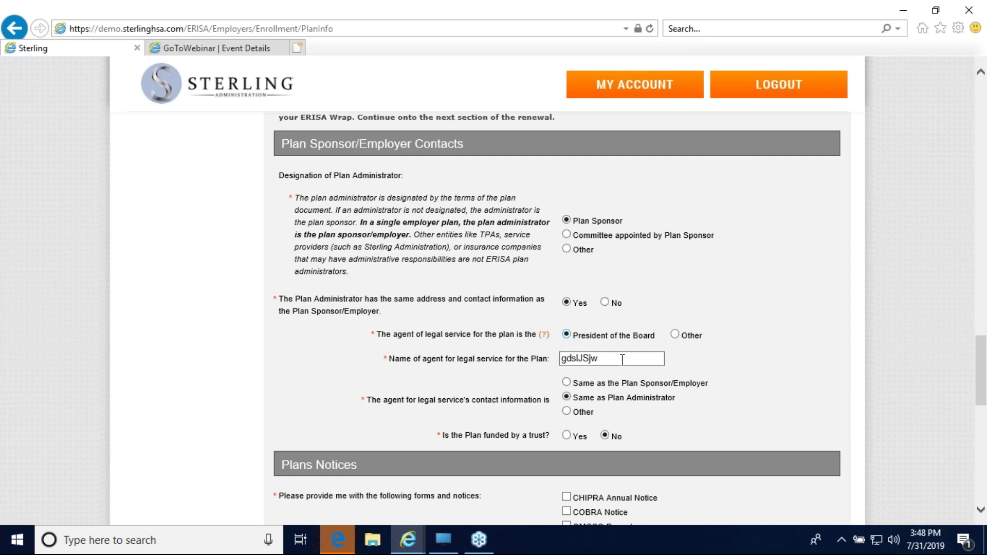
double_click(594, 359)
key(BackSpace)
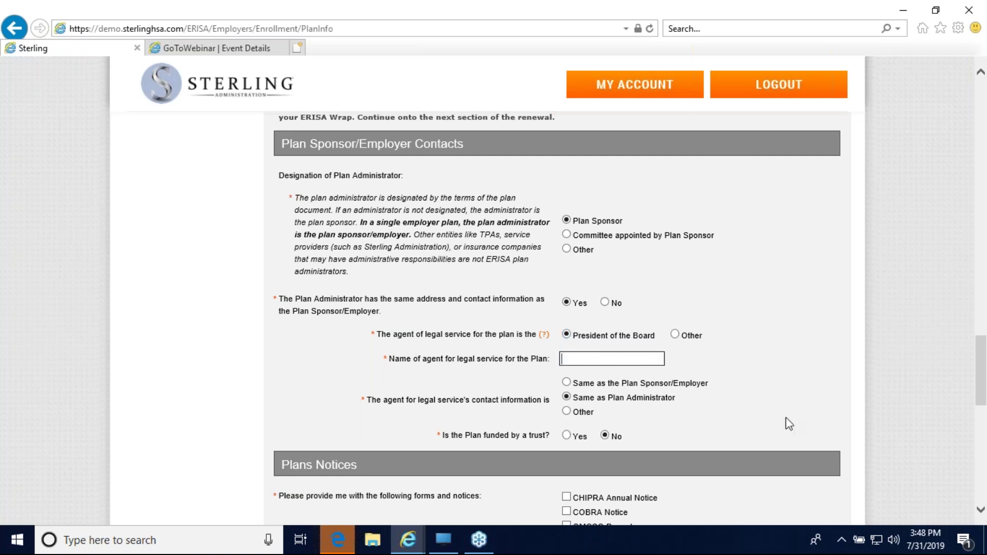
text(Name)
click(566, 382)
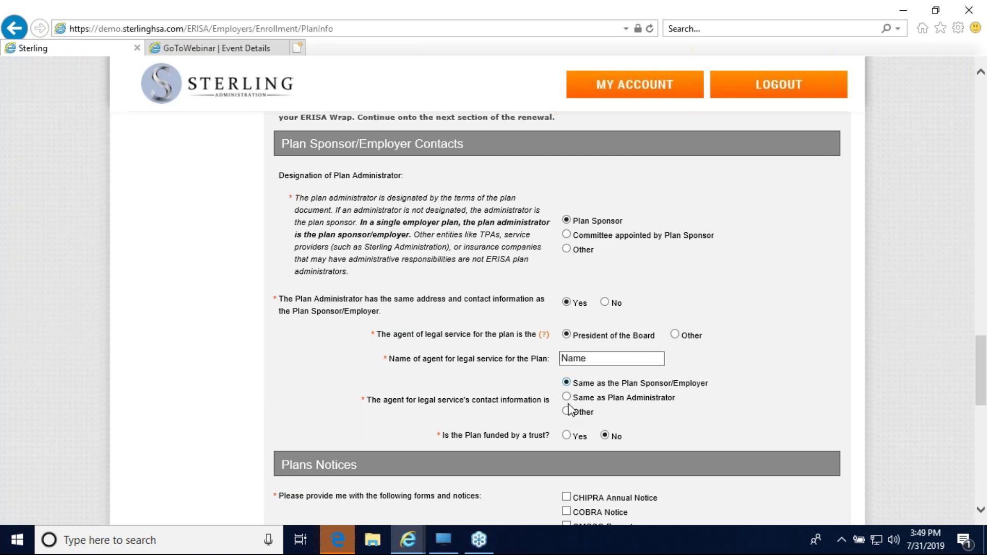
click(567, 397)
click(571, 411)
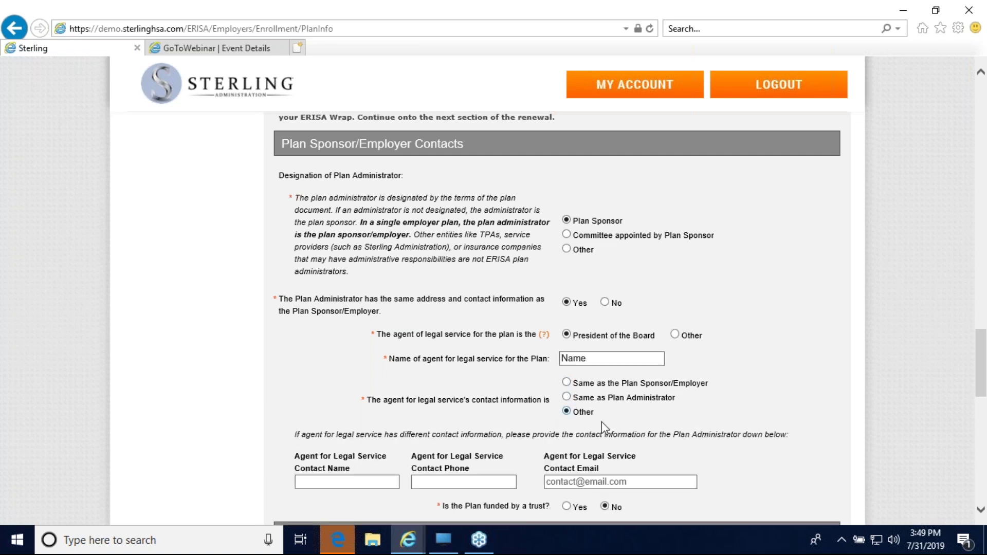
click(567, 383)
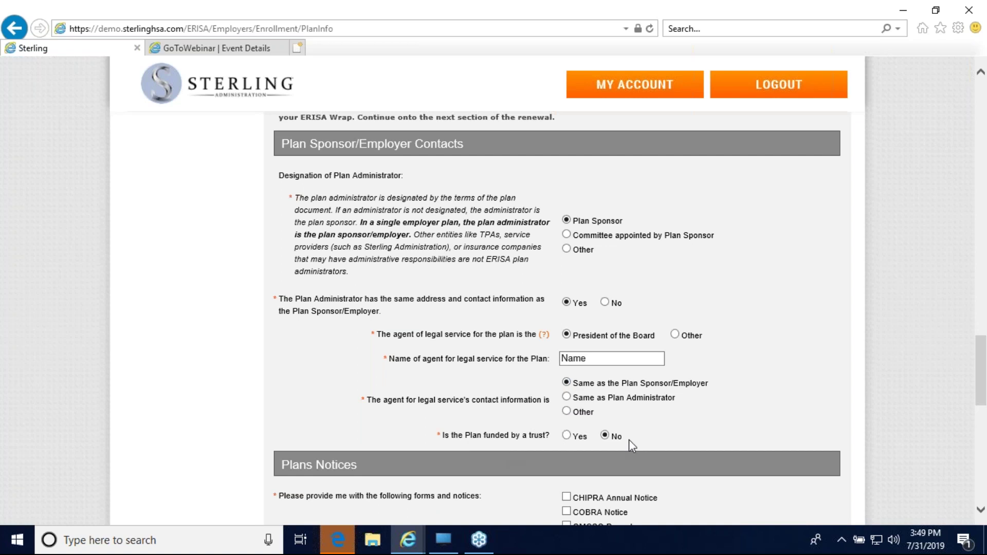
- Keep the plan marked as not funded by a trust
click(567, 436)
scroll(566, 480, down, 3)
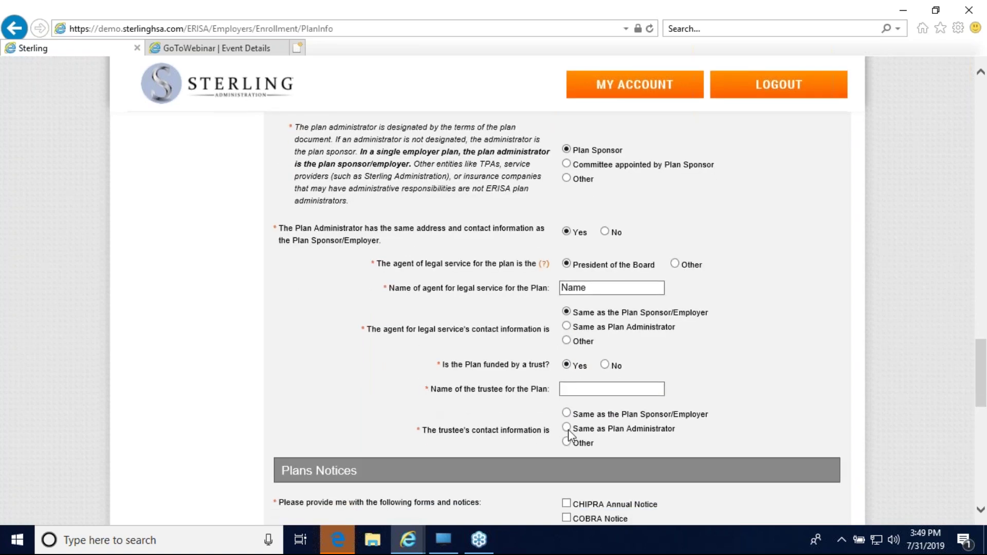
click(605, 365)
scroll(334, 369, down, 4)
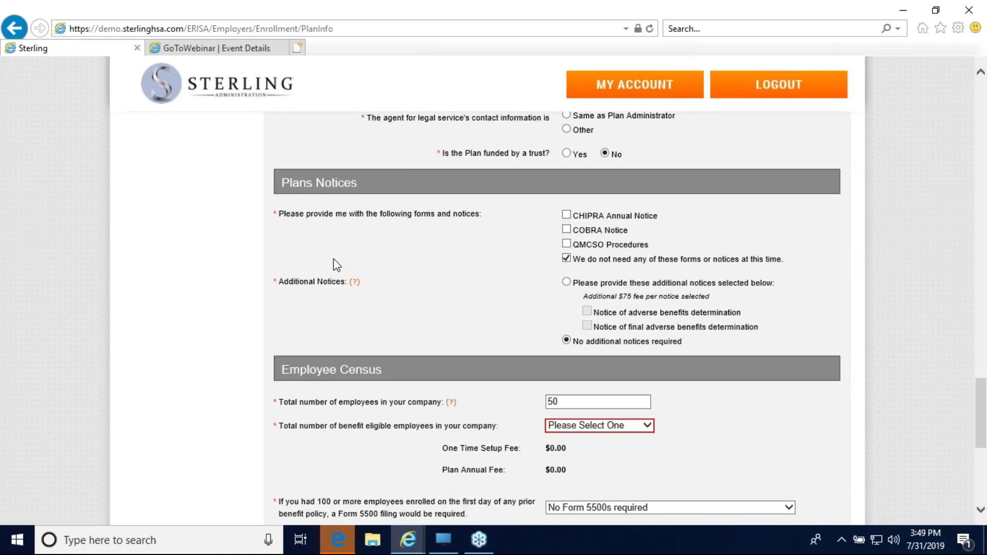
- Request the CHIPRA Annual Notice, COBRA Notice and QMCSO Procedures
click(566, 214)
click(567, 229)
click(568, 244)
- Decline the $75-per-notice additional notices, choosing 'No additional notices required'
click(567, 282)
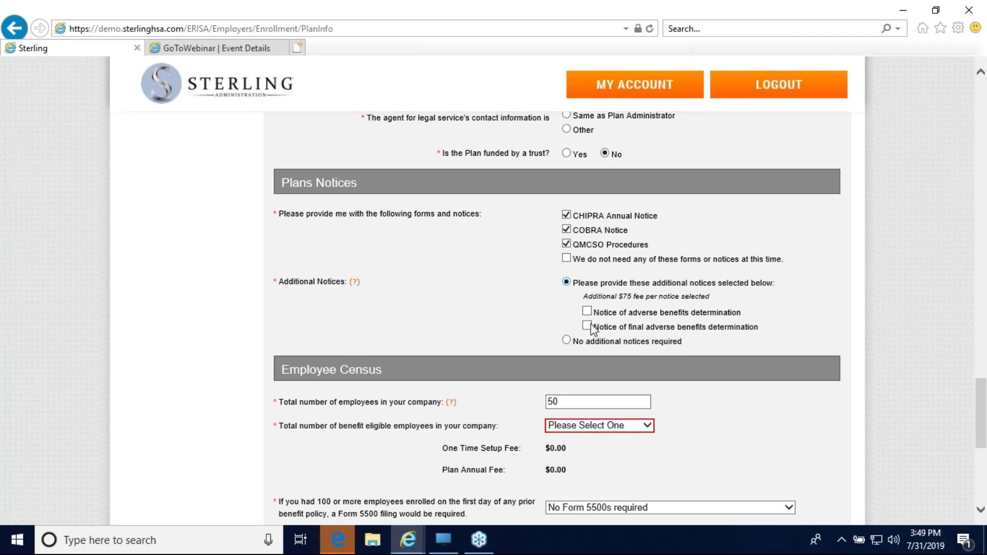
drag(583, 296, 719, 300)
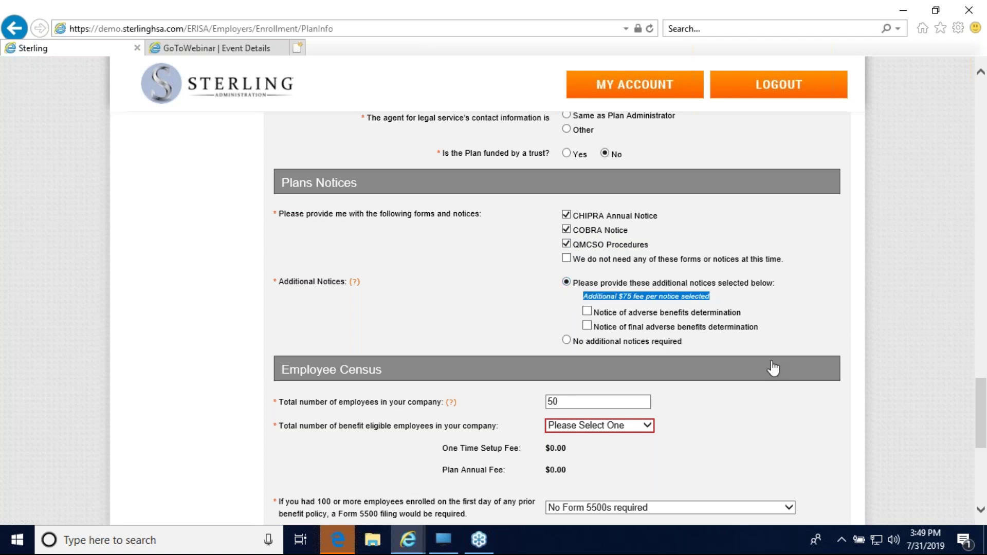
click(567, 341)
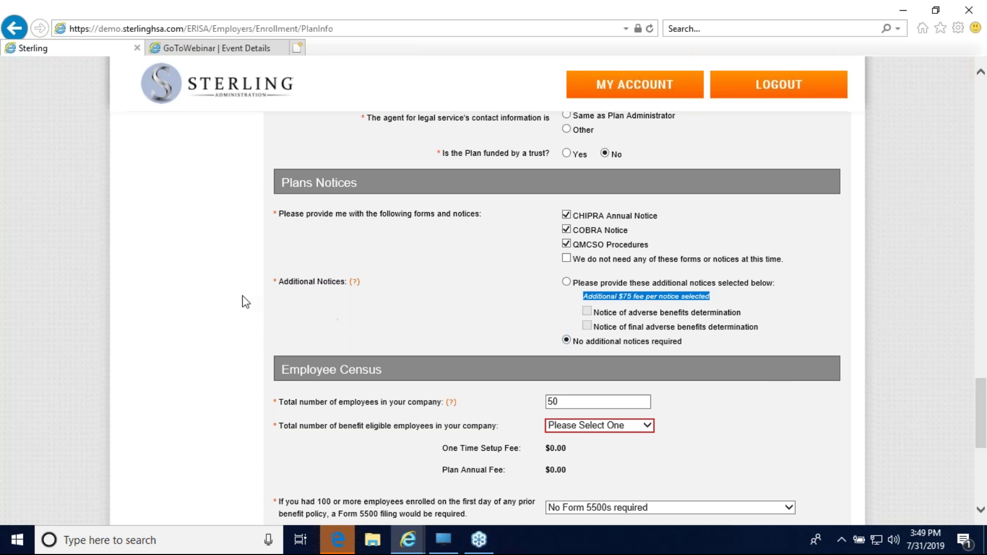
click(392, 334)
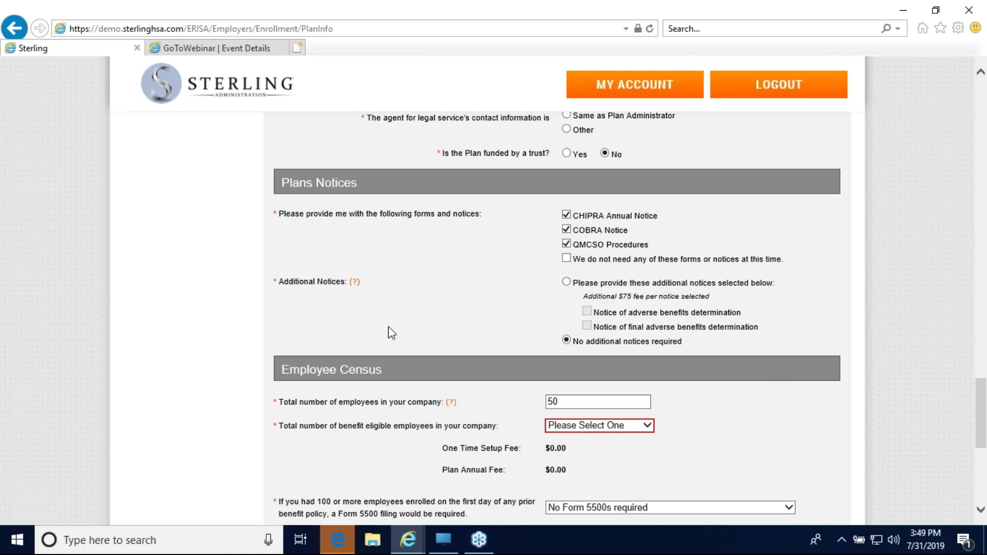
scroll(387, 326, down, 4)
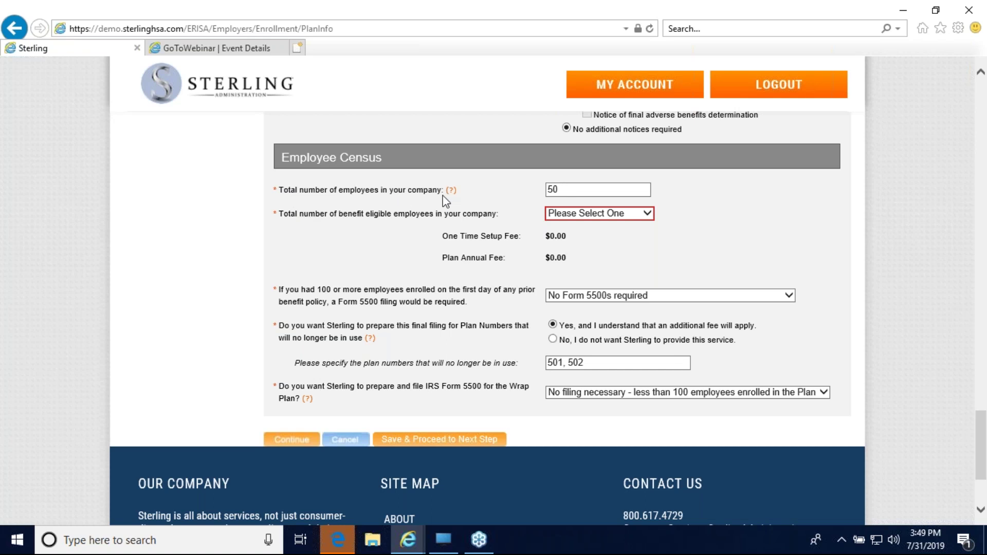
- Choose 1-100 Employees as benefit-eligible, keep 'No Form 5500s required', and select plan numbers 501, 502
click(578, 189)
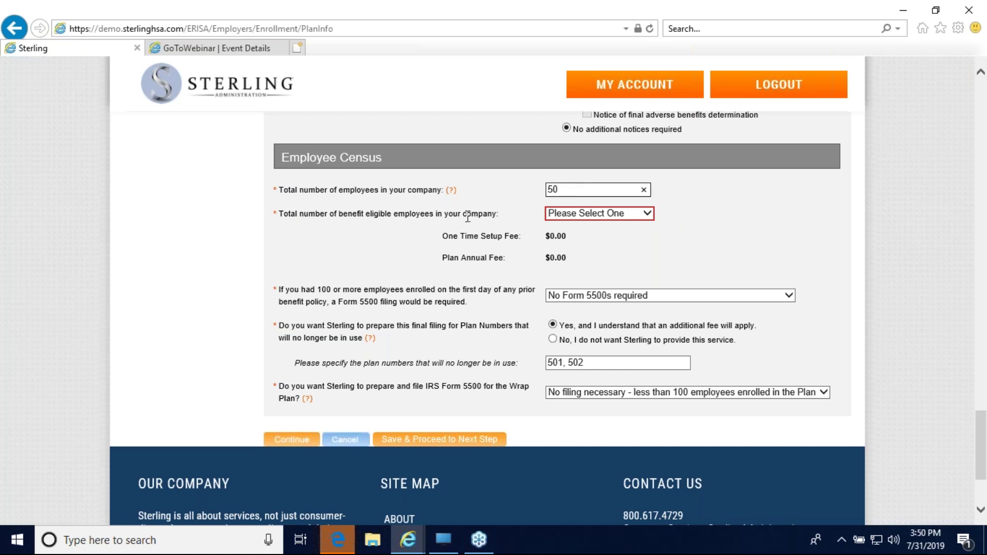
click(617, 216)
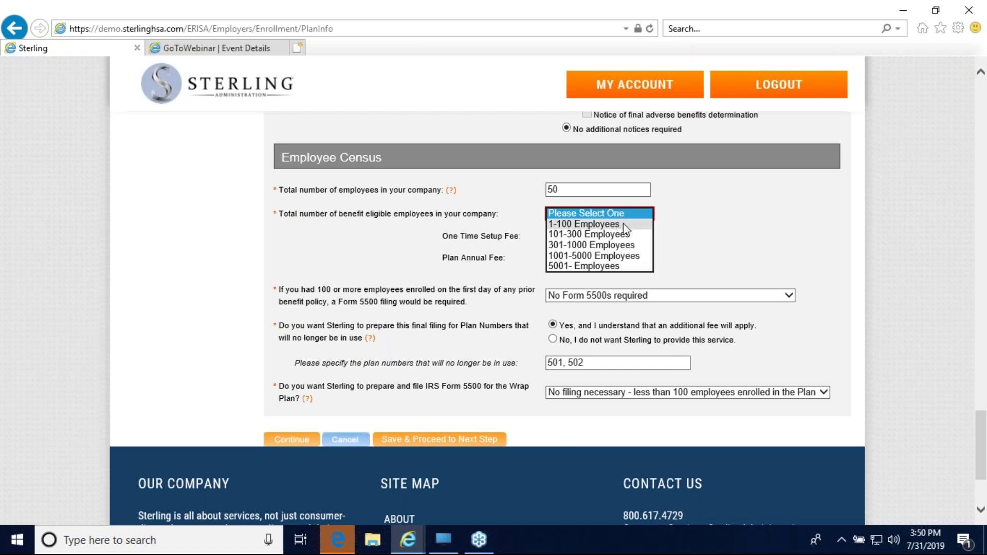
click(623, 225)
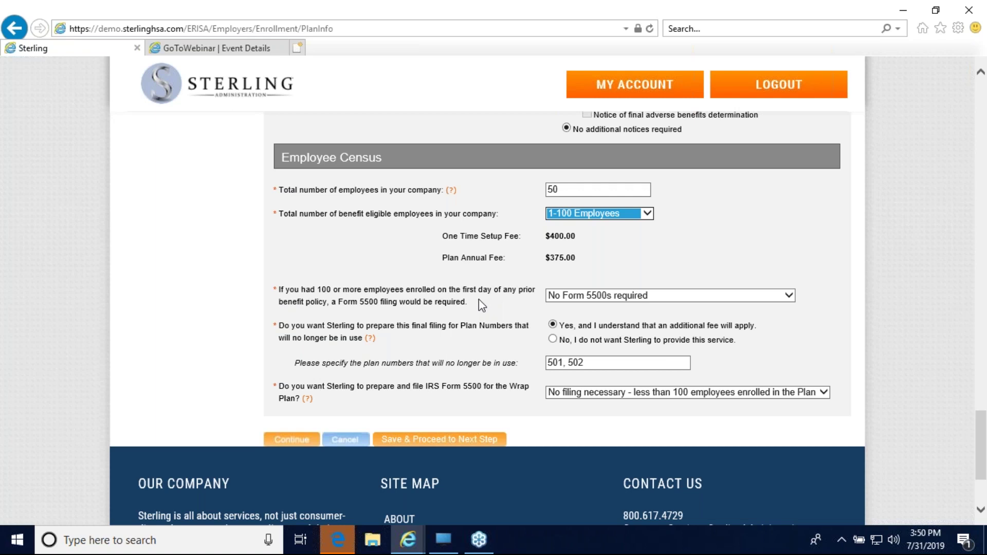
click(704, 292)
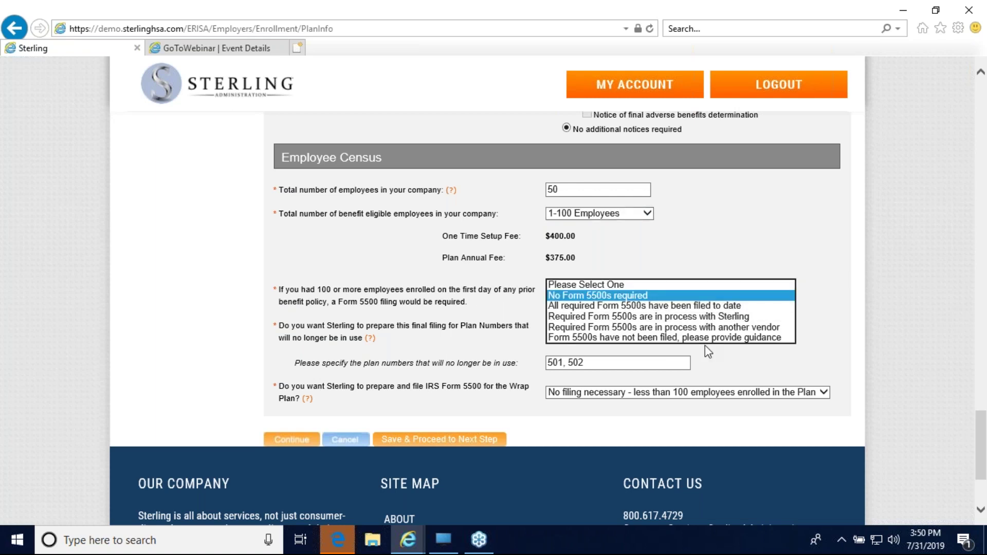
click(699, 297)
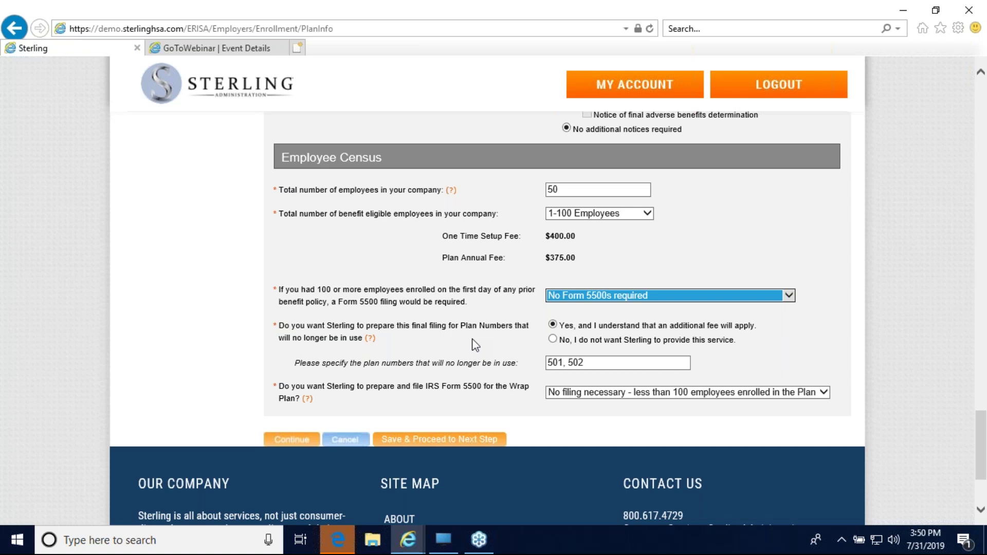
drag(612, 363, 535, 364)
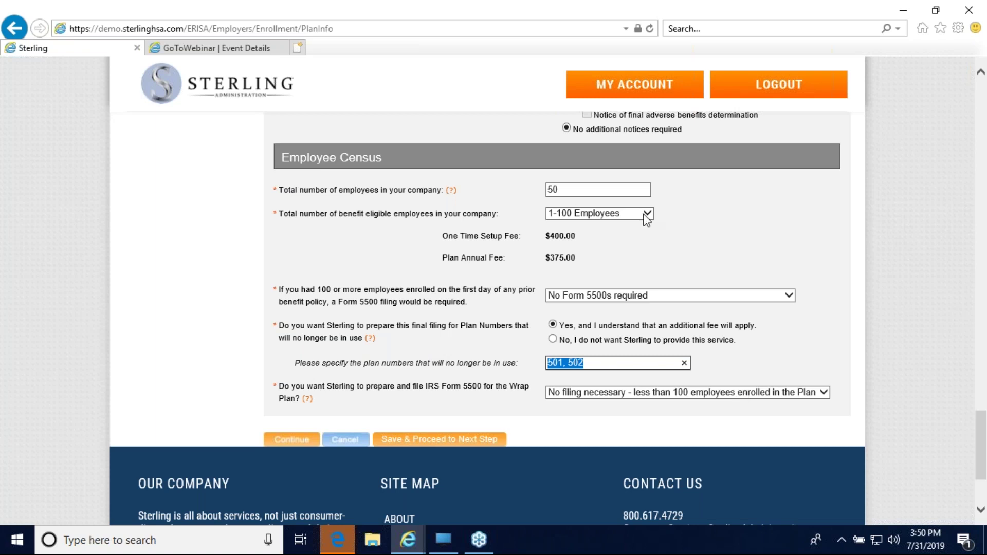
- Have Sterling file the Wrap Plan Form 5500, then save Plan Information and proceed
click(644, 395)
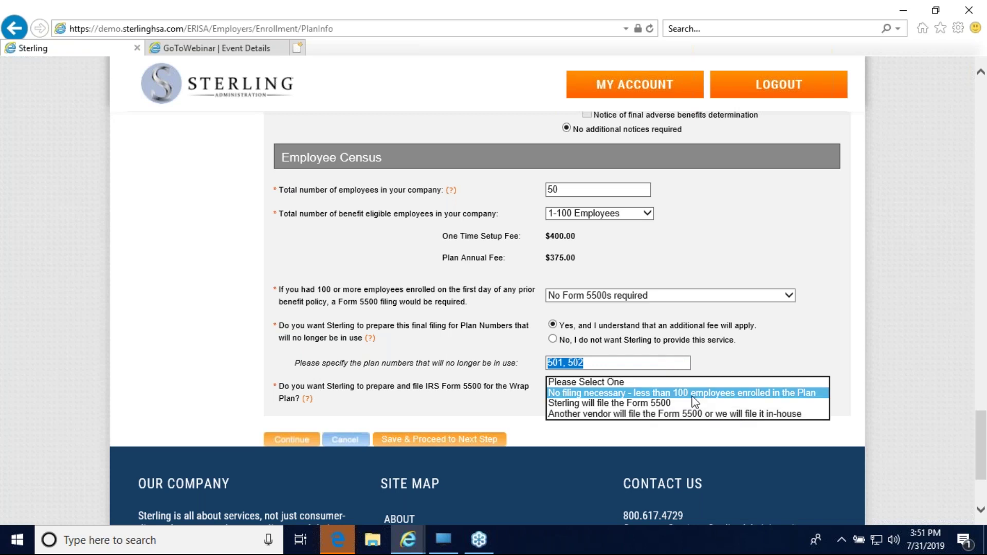
click(586, 402)
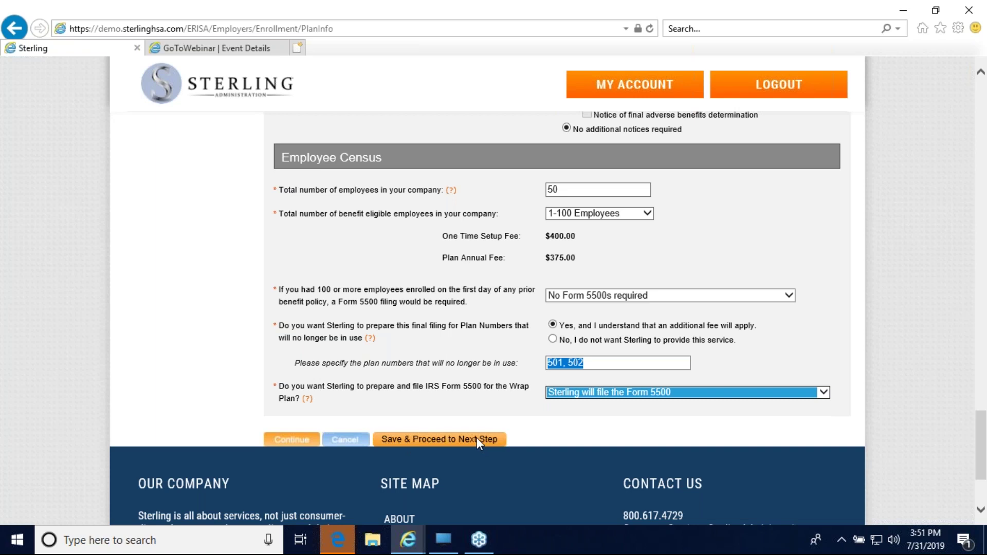
click(476, 437)
click(602, 323)
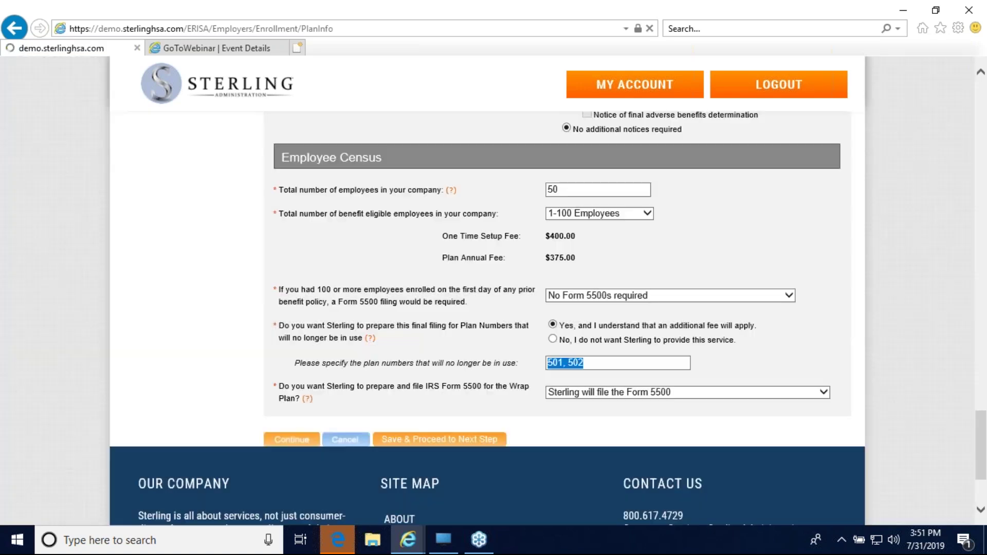
click(389, 443)
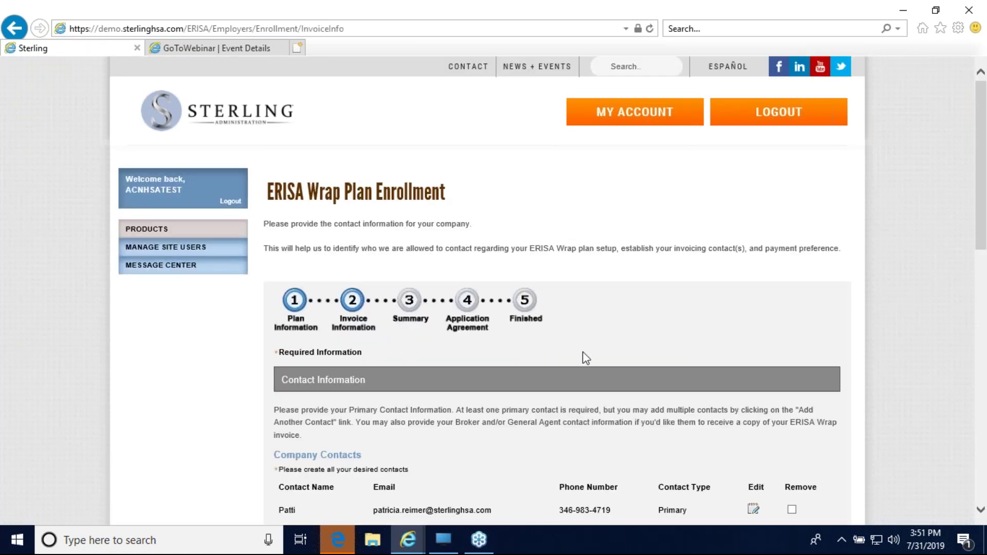
scroll(586, 358, down, 3)
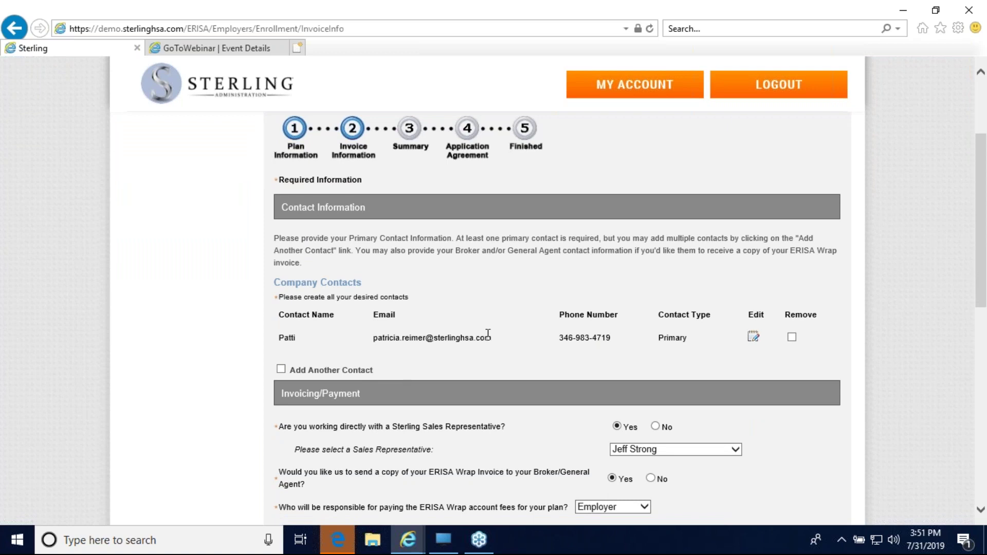
click(281, 369)
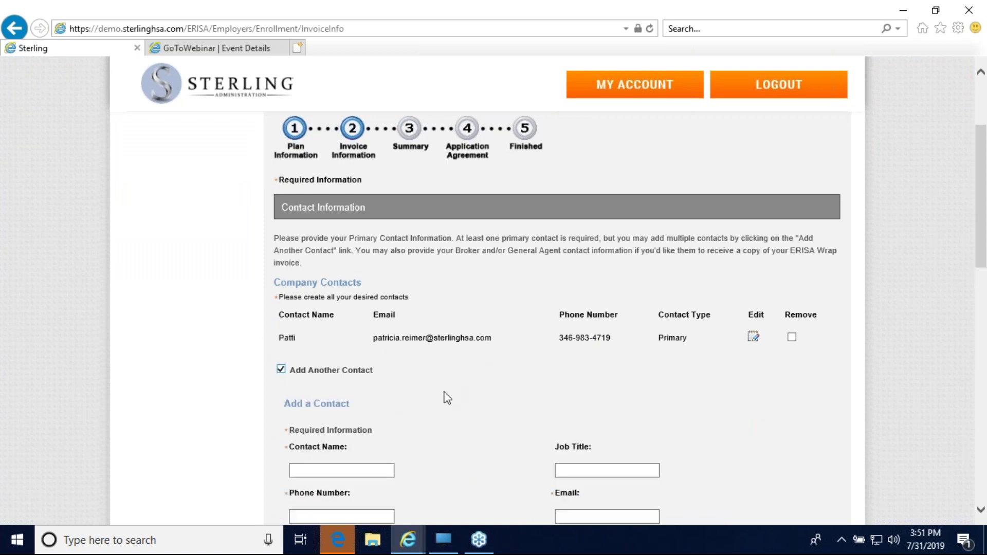
scroll(424, 427, down, 4)
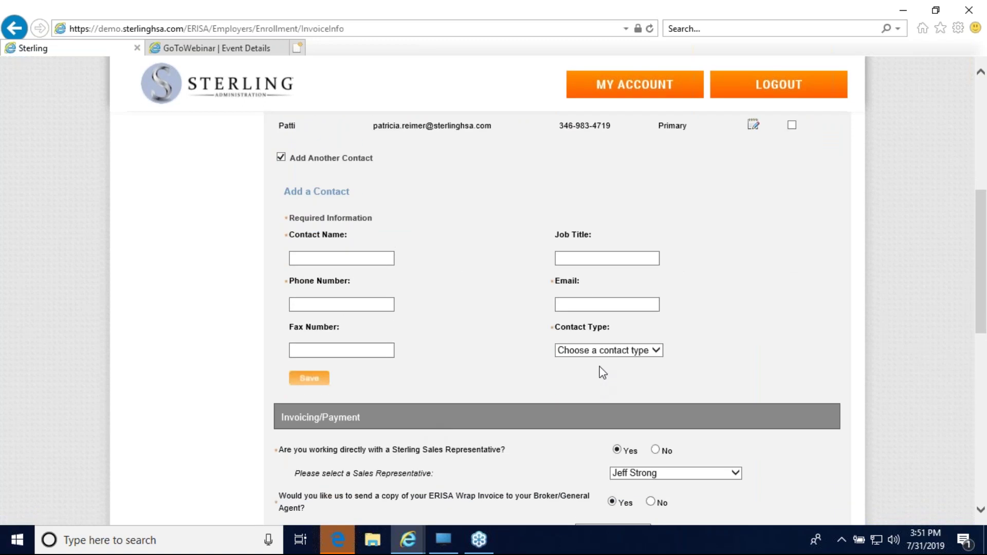
click(606, 350)
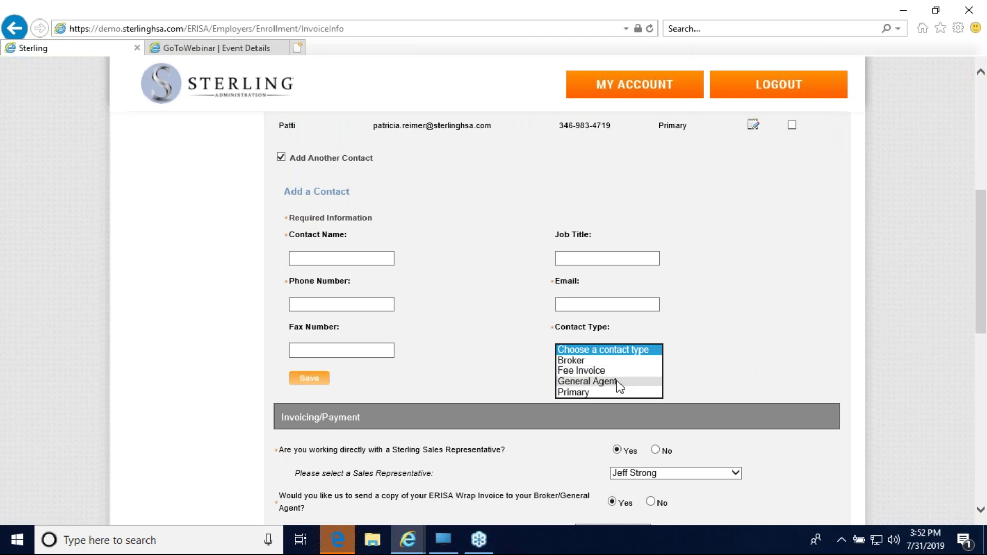
click(476, 332)
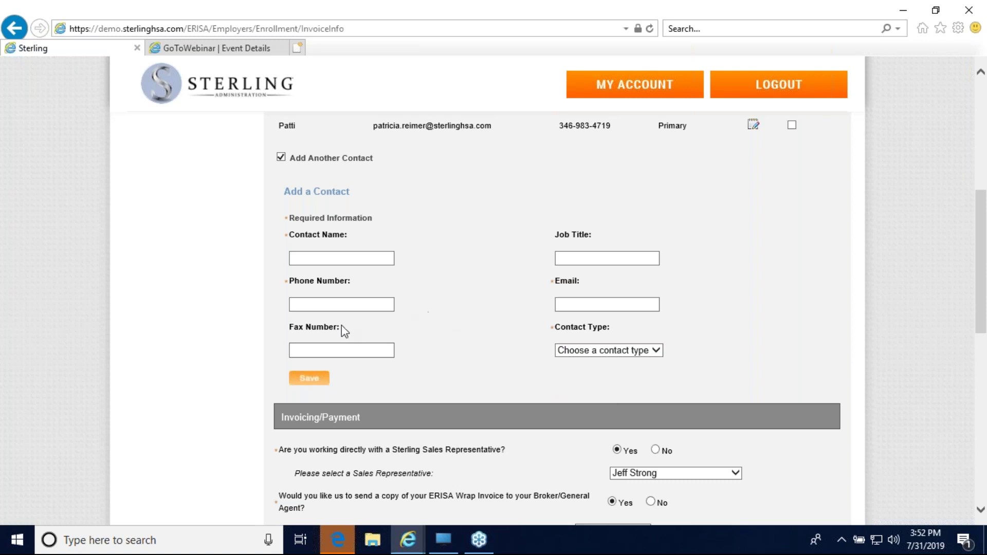
click(280, 157)
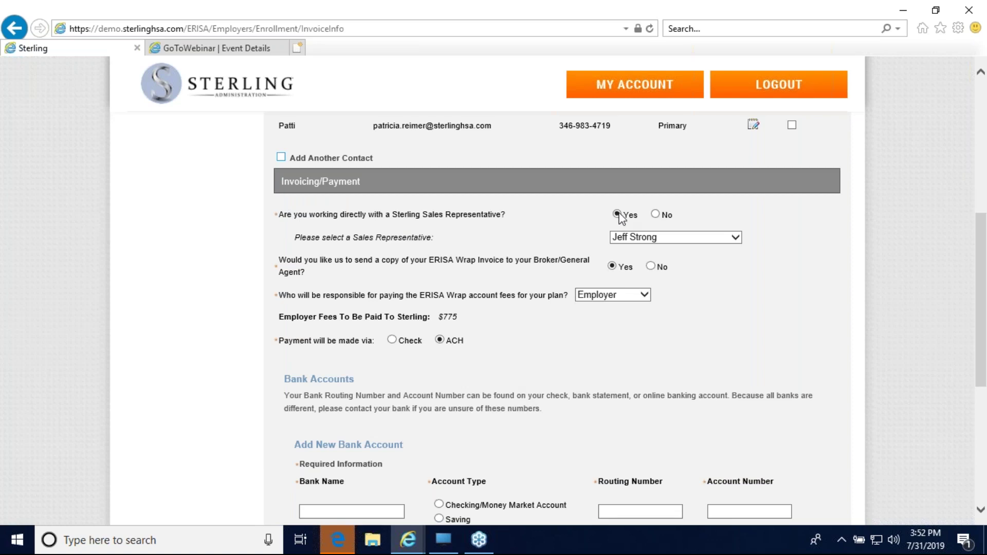
- Keep the current sales representative, decline the broker invoice copy, and keep Employer as fee payer
click(736, 239)
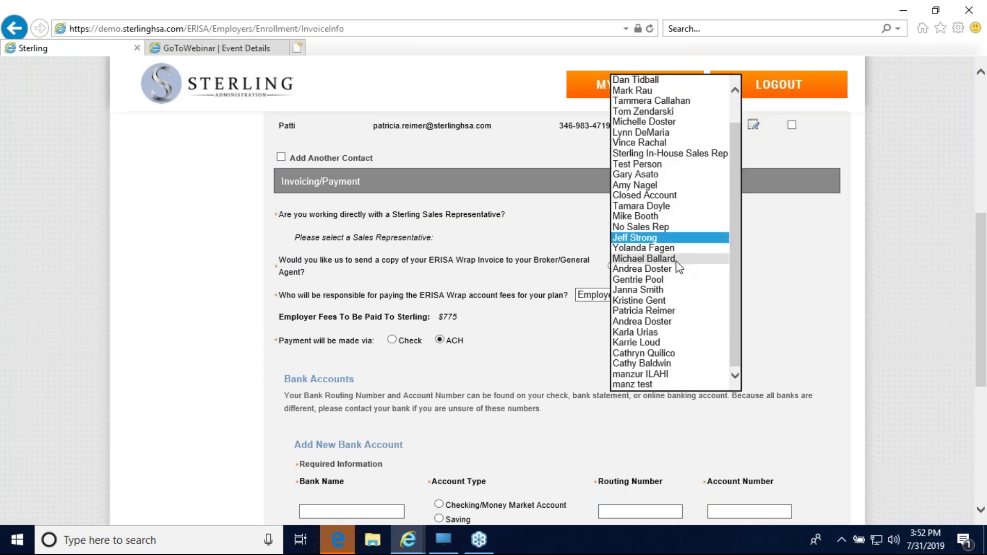
click(694, 239)
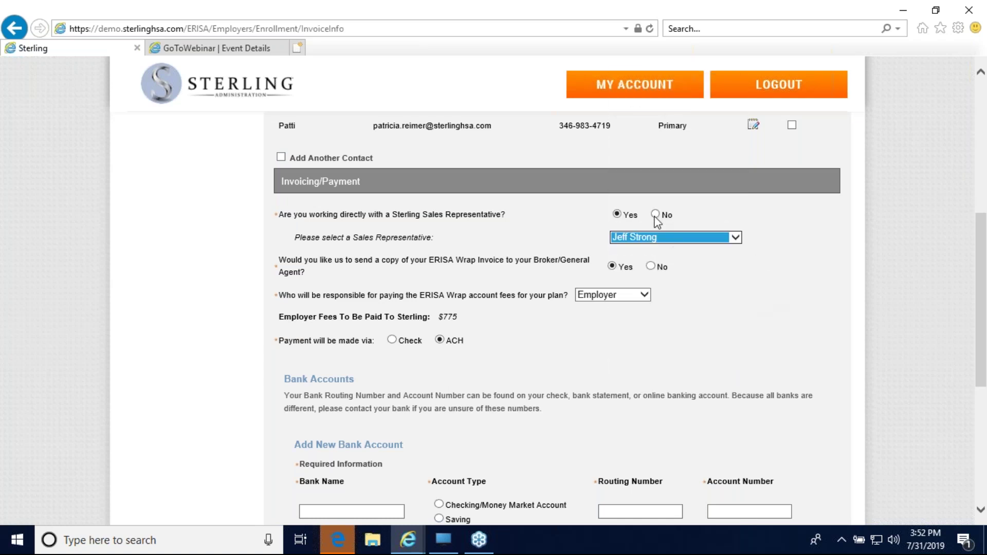
click(655, 214)
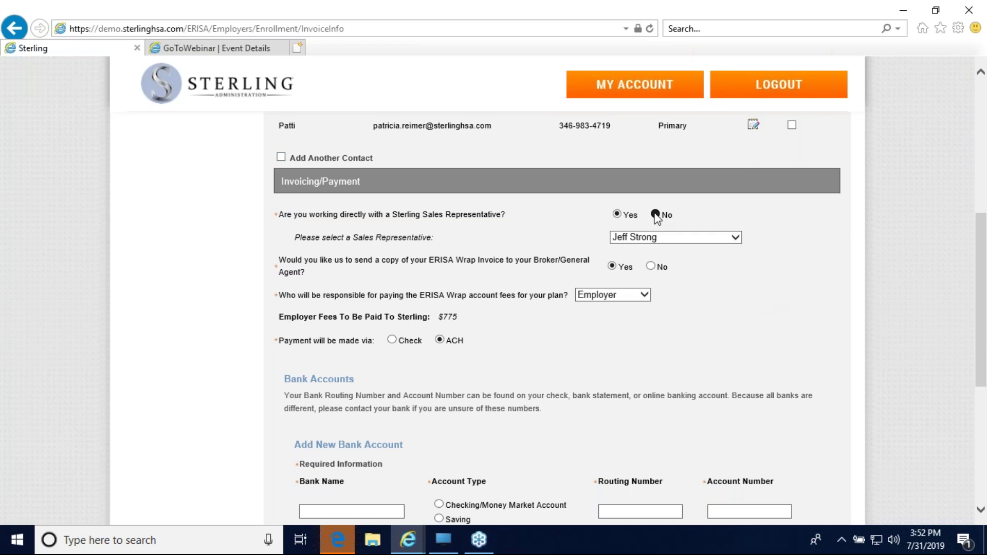
click(616, 214)
click(651, 267)
click(643, 295)
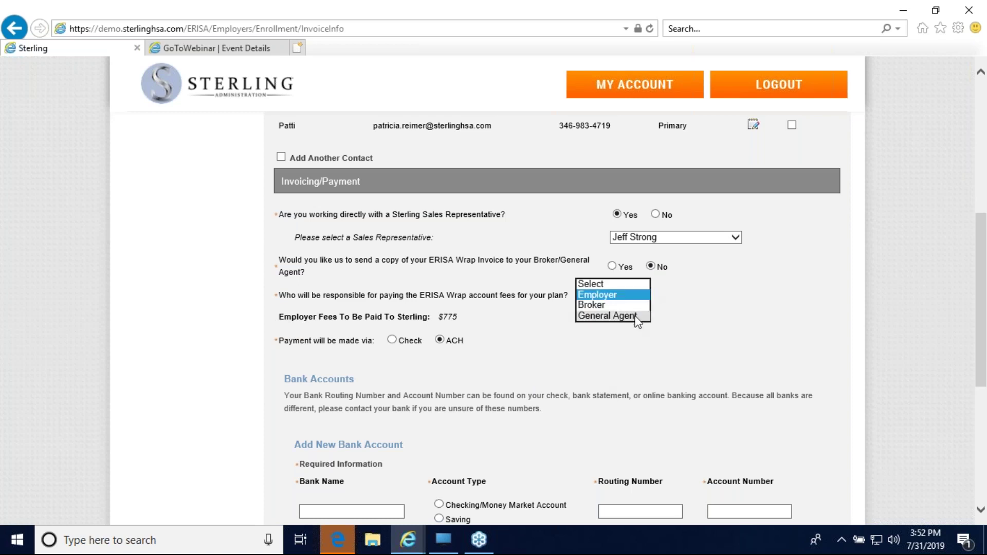
click(566, 356)
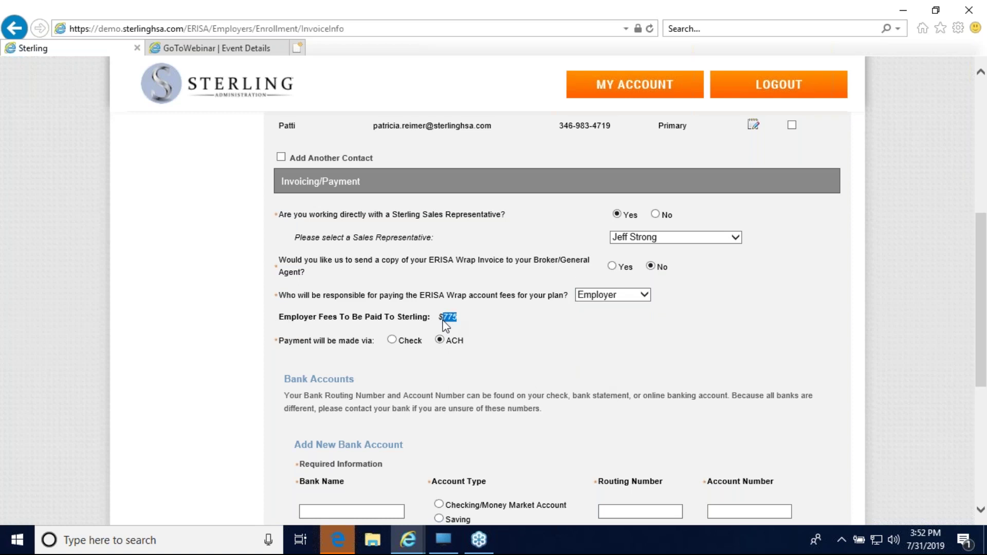
click(476, 371)
- Choose Check as the payment method and save to reach the Enrollment Summary
click(392, 339)
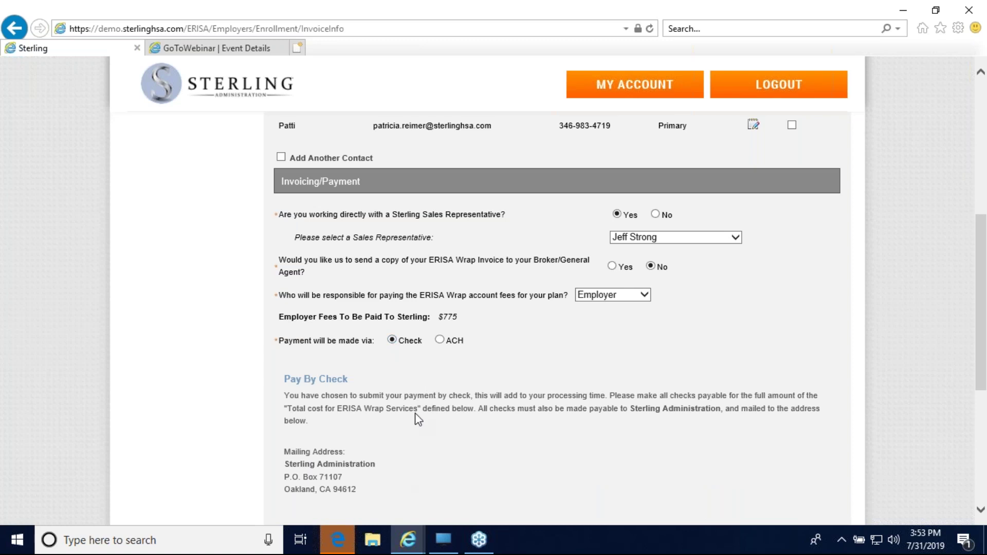
click(440, 340)
scroll(454, 453, down, 3)
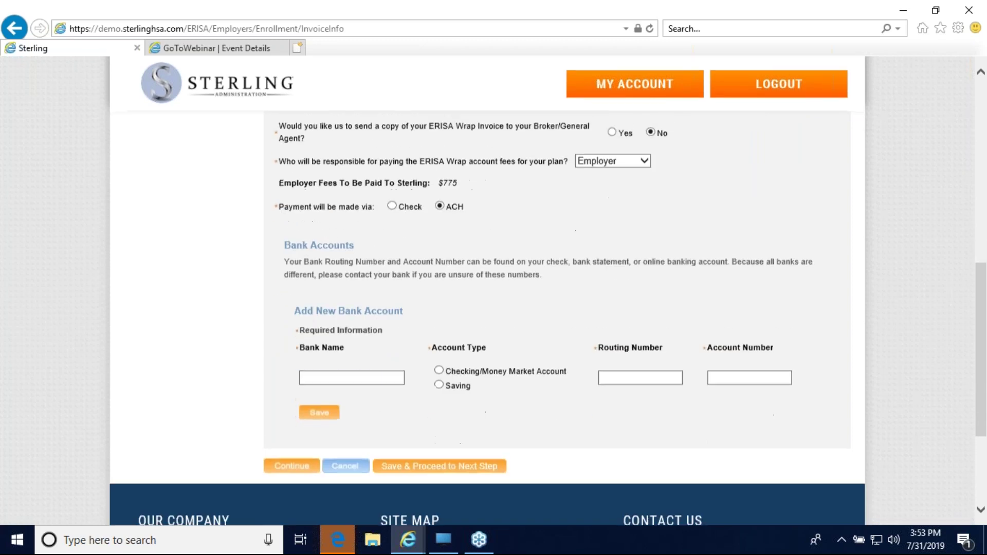
click(360, 370)
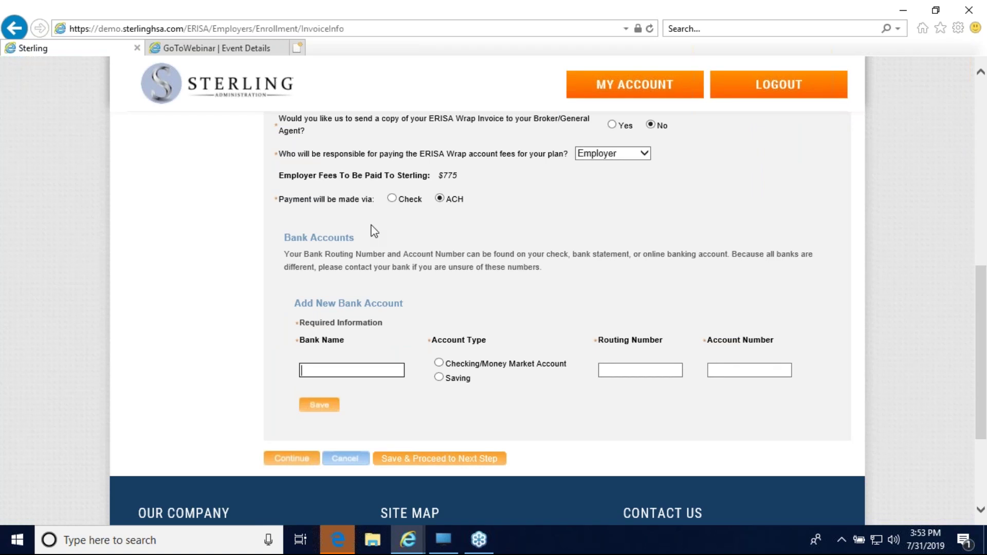
click(392, 199)
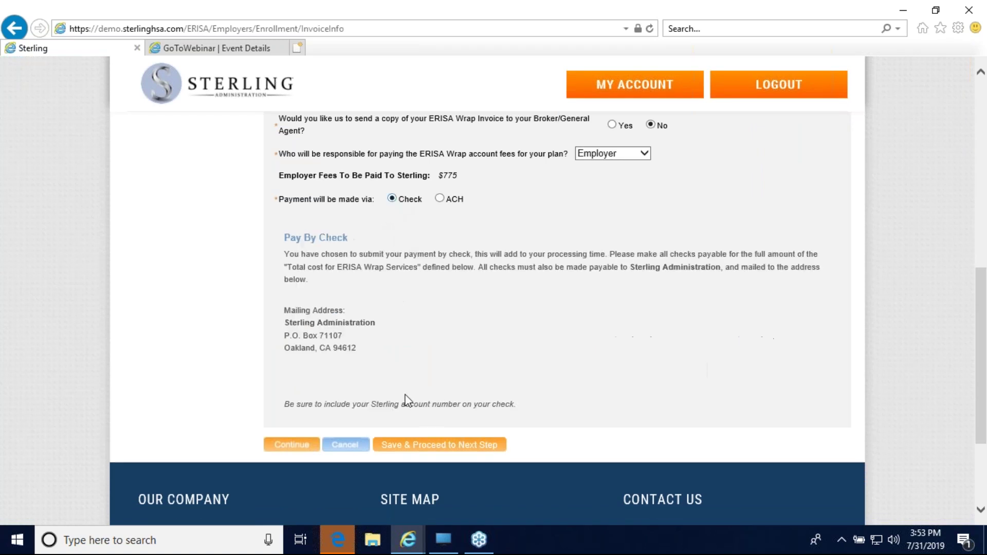
click(417, 446)
click(607, 324)
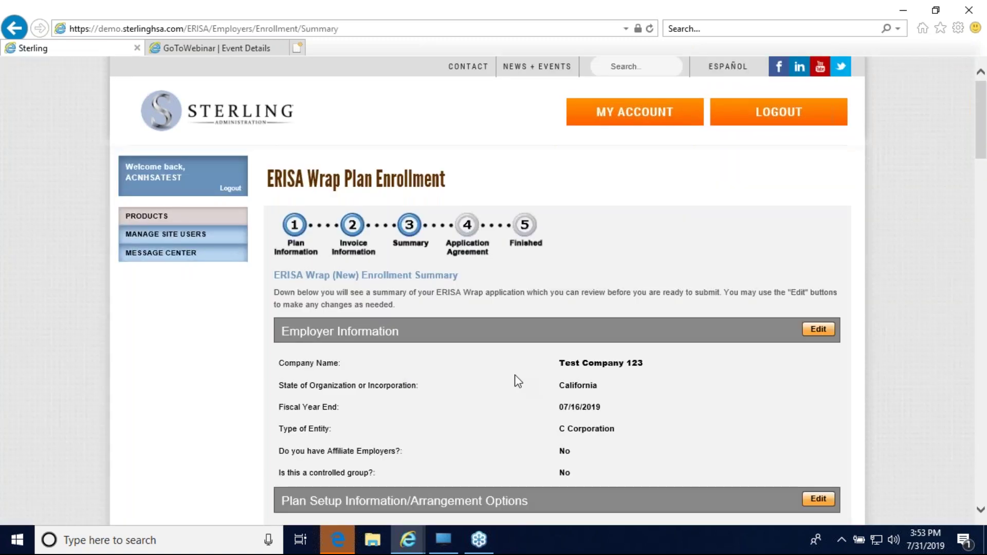
- Review the full Enrollment Summary, continue, and accept the missing-information warning
scroll(433, 267, down, 2)
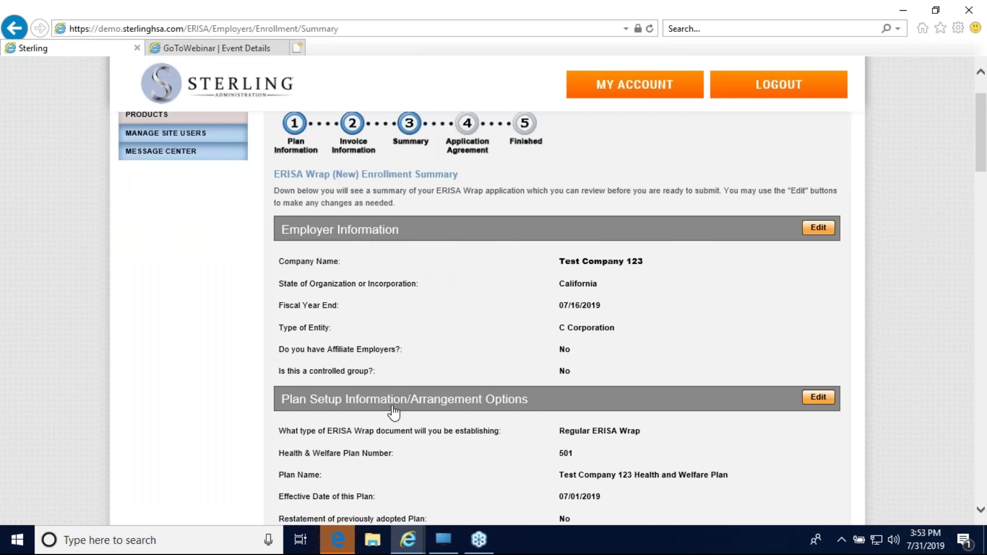
scroll(466, 391, down, 10)
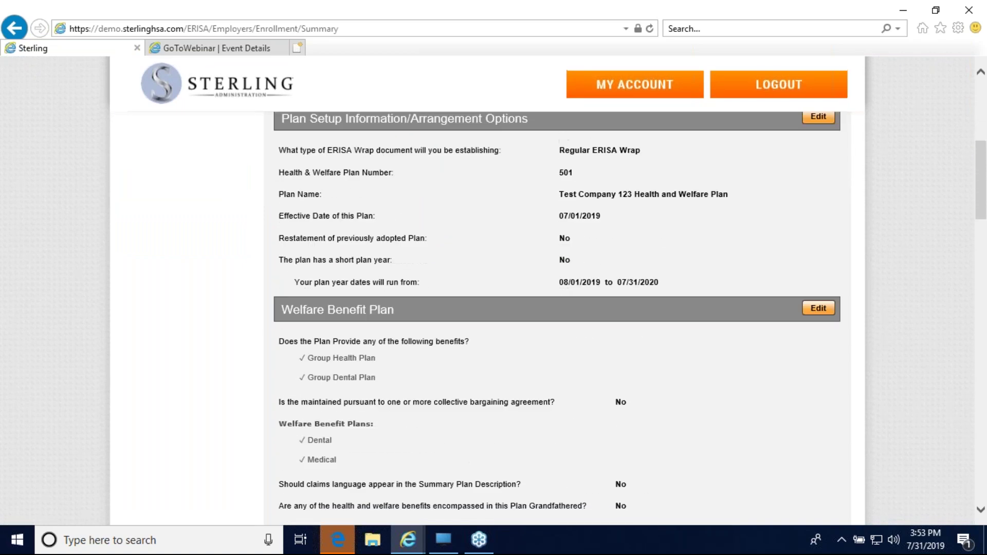
scroll(558, 293, down, 4)
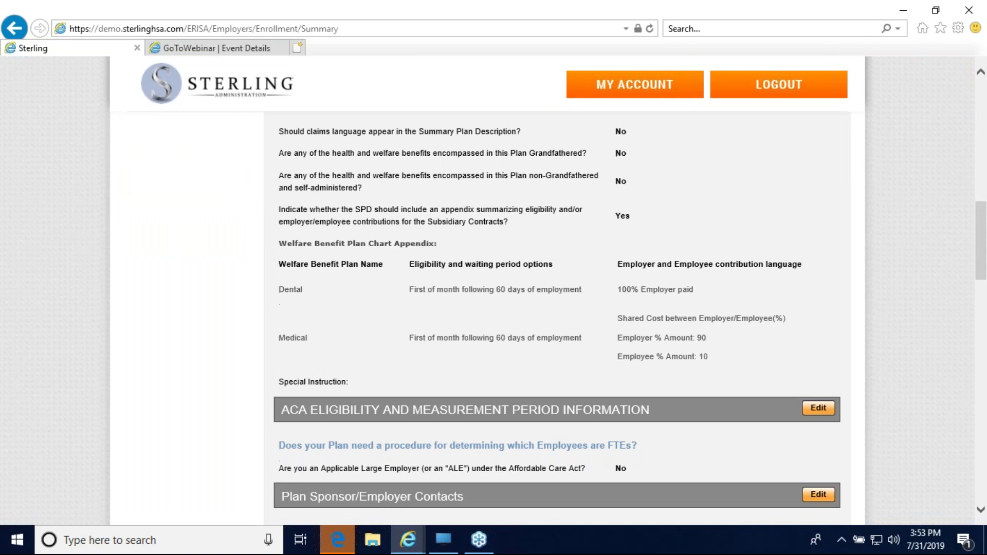
scroll(558, 293, down, 1)
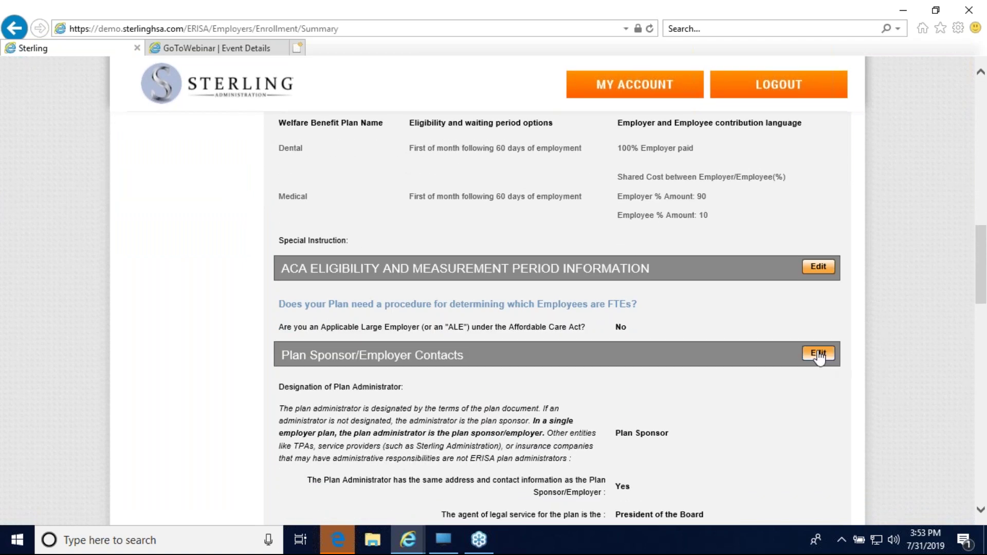
scroll(686, 417, down, 4)
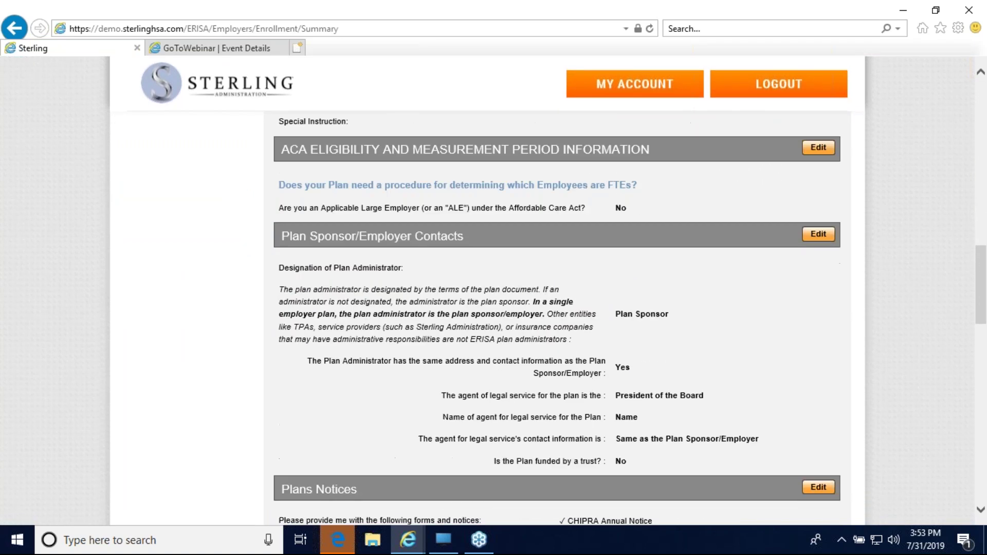
scroll(557, 316, down, 6)
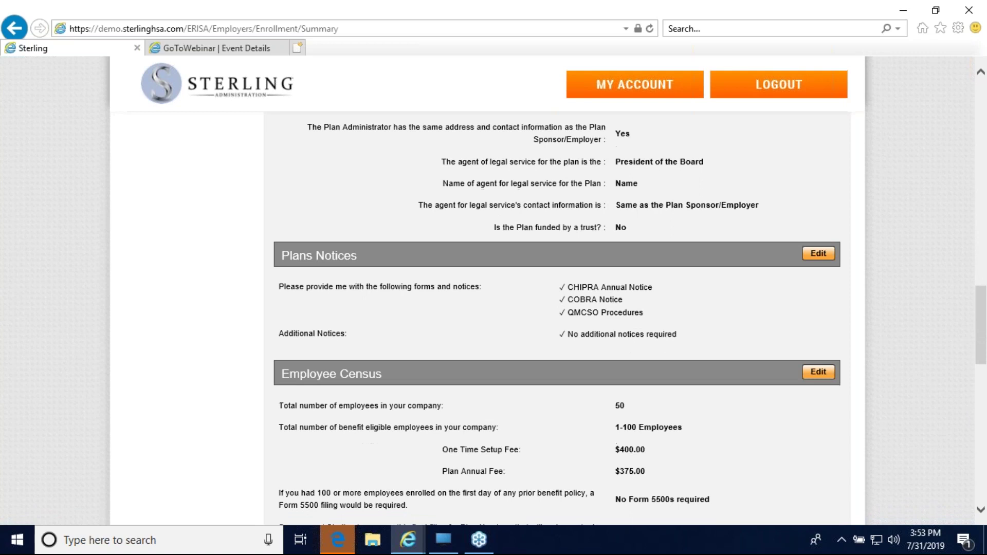
scroll(557, 318, down, 6)
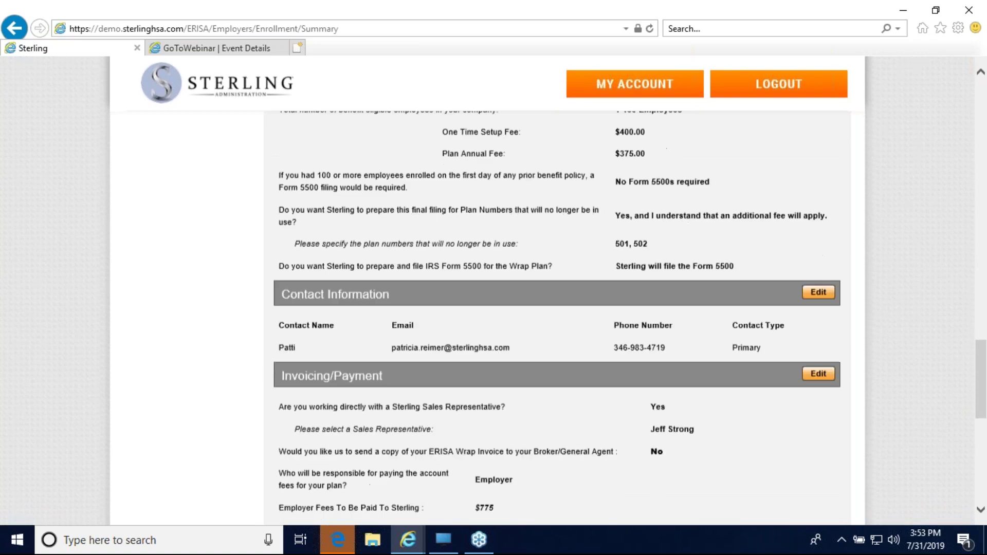
scroll(360, 406, down, 4)
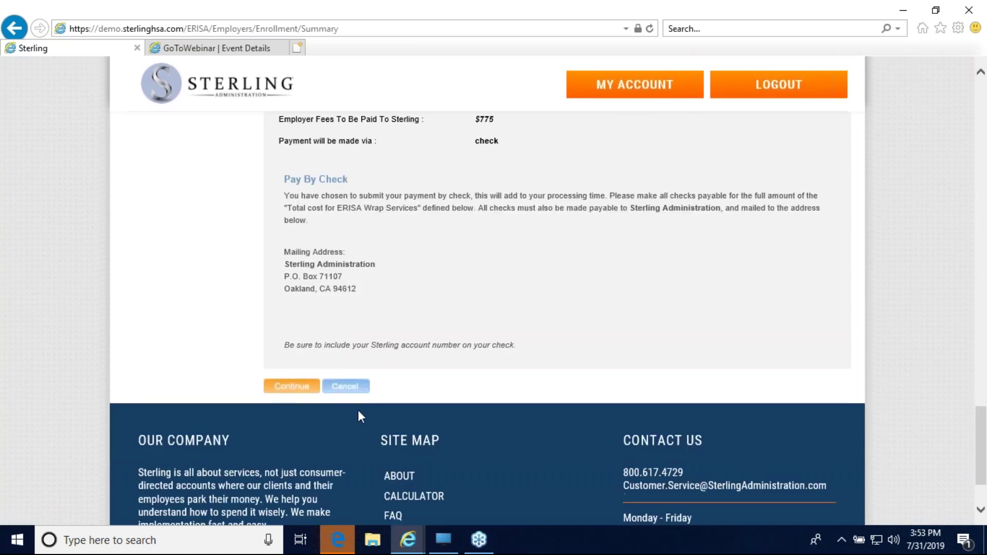
click(292, 391)
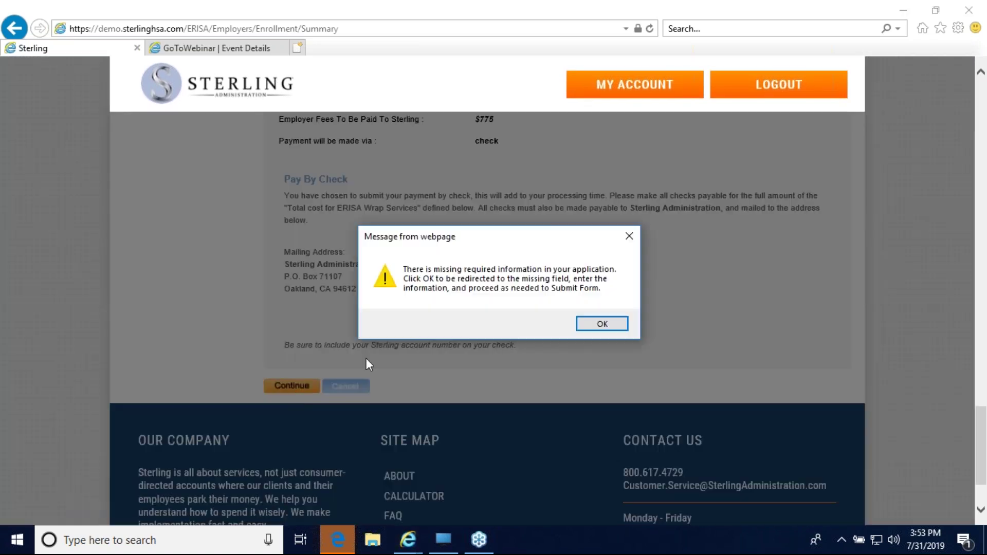
click(592, 324)
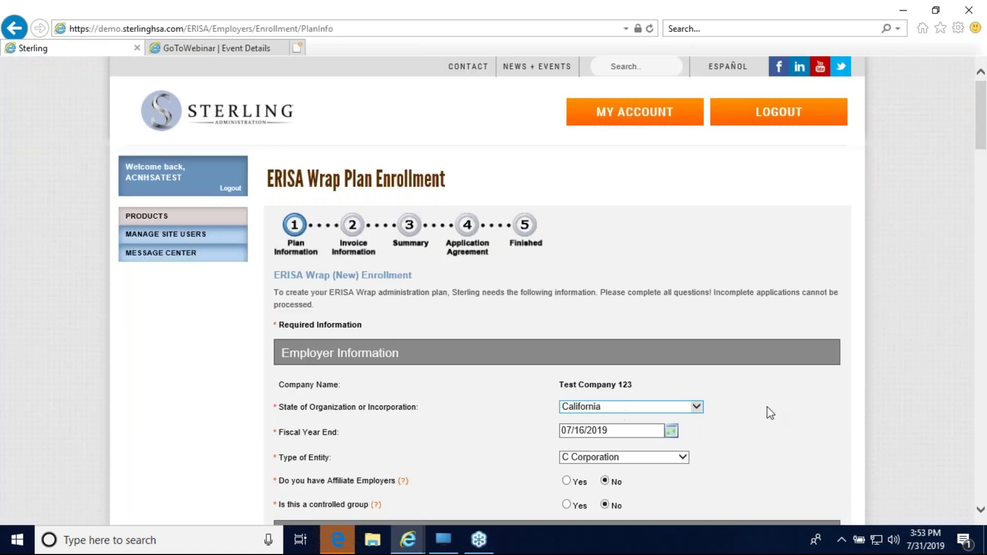
- Scroll to the bottom of the Plan Information form
scroll(767, 406, down, 2)
scroll(770, 411, down, 10)
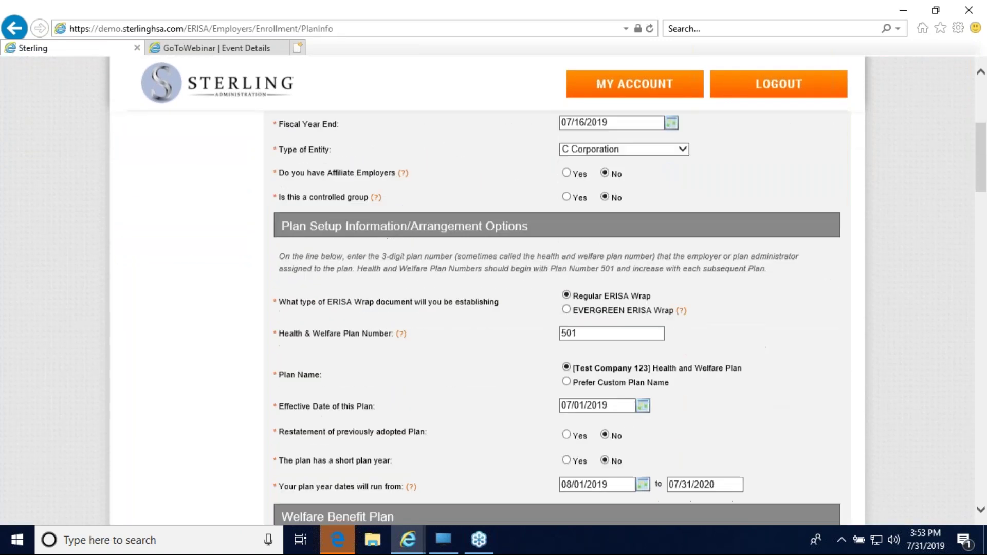
scroll(561, 319, down, 10)
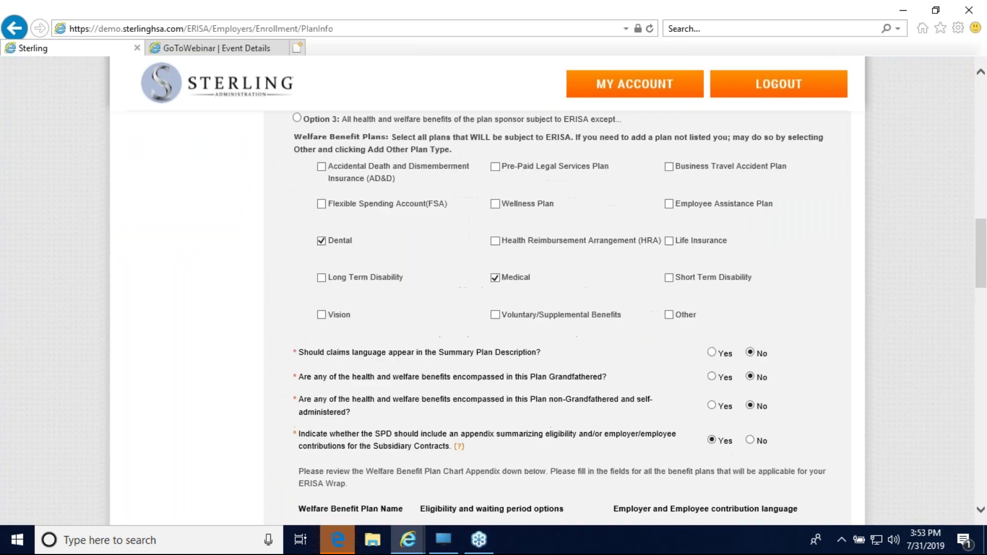
scroll(557, 319, down, 10)
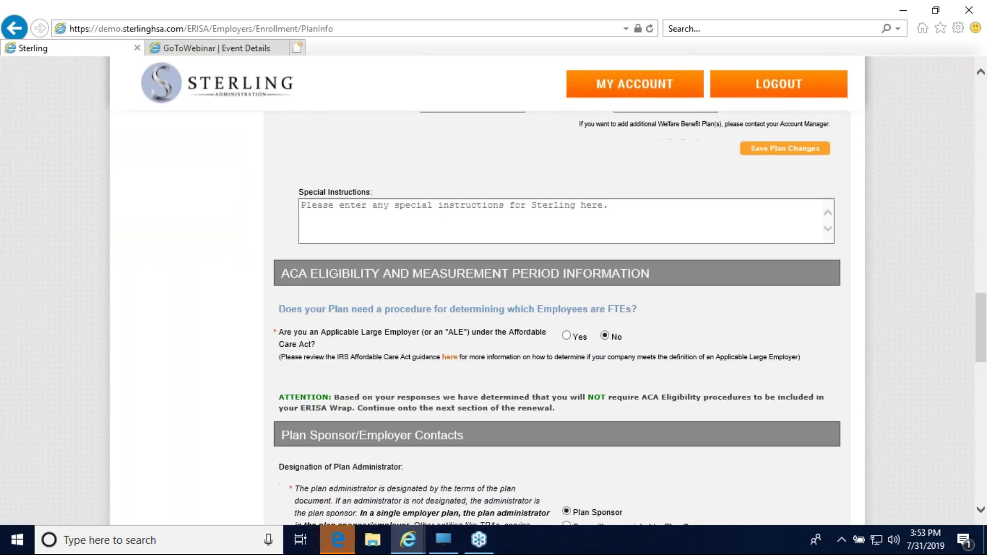
scroll(557, 318, down, 10)
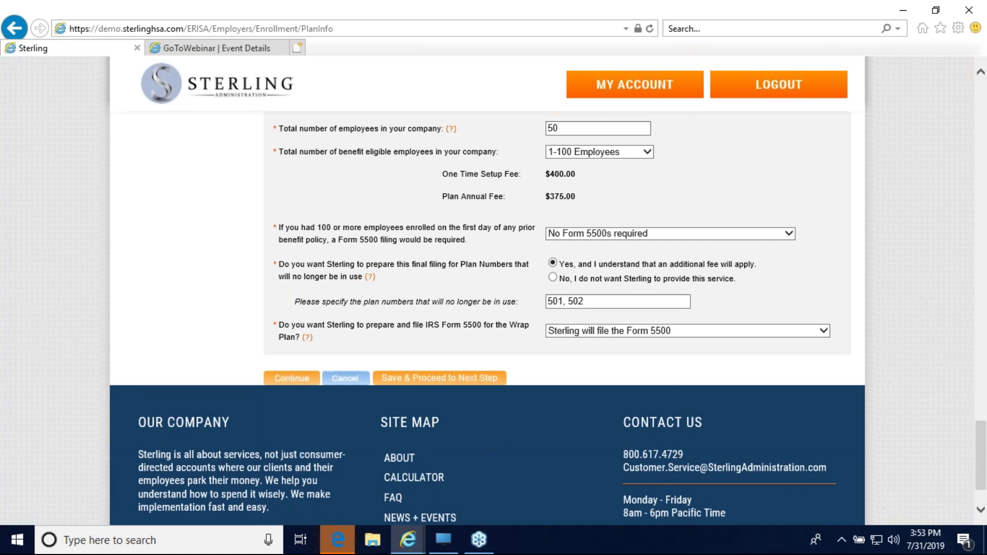
scroll(683, 400, down, 3)
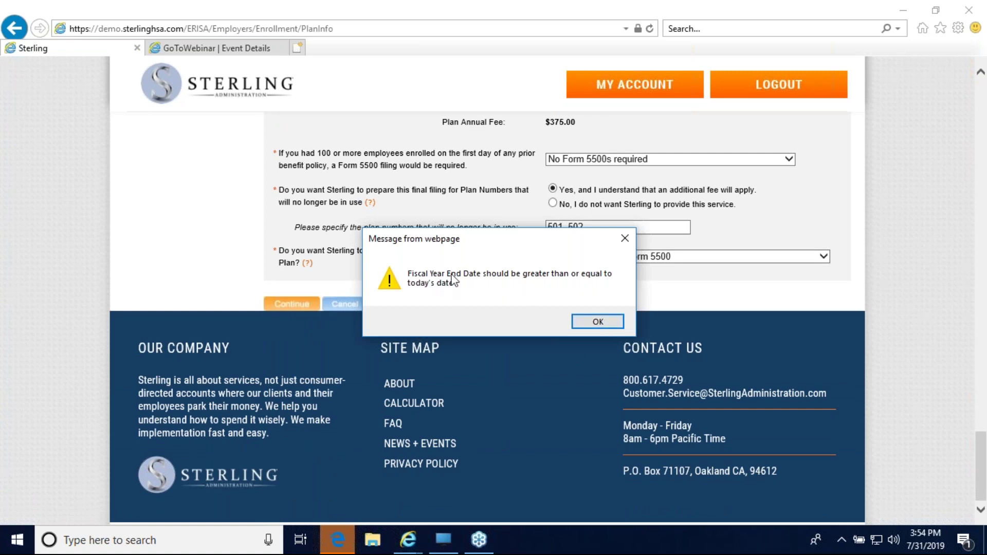
- Dismiss the fiscal year warning and replace Effective Date 07/01/2019 with 12/31/2019
click(598, 323)
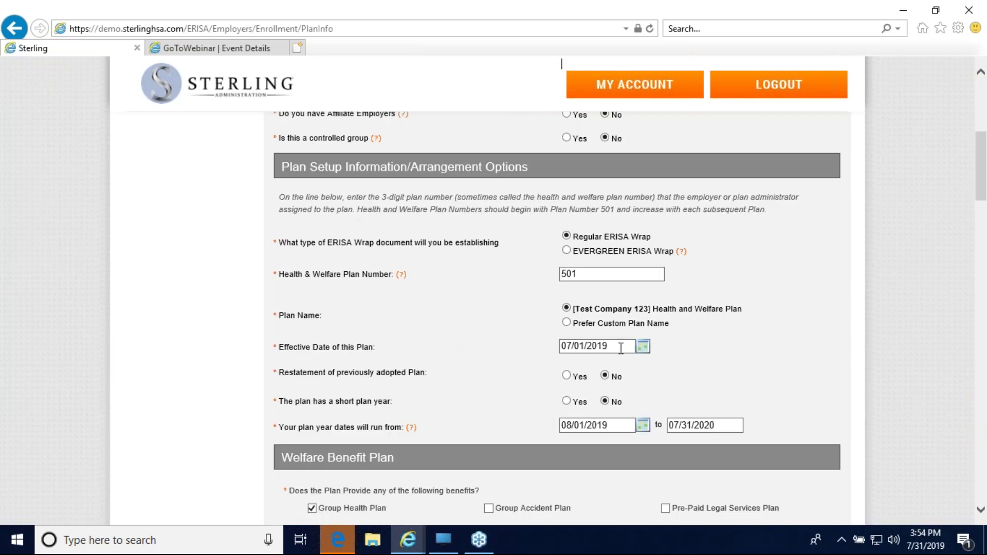
click(622, 346)
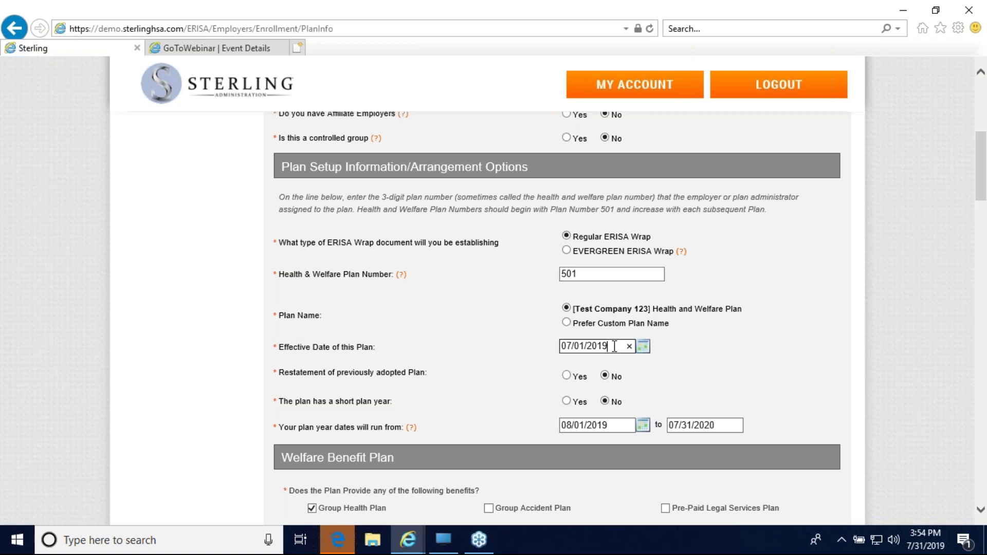
drag(613, 346, 560, 347)
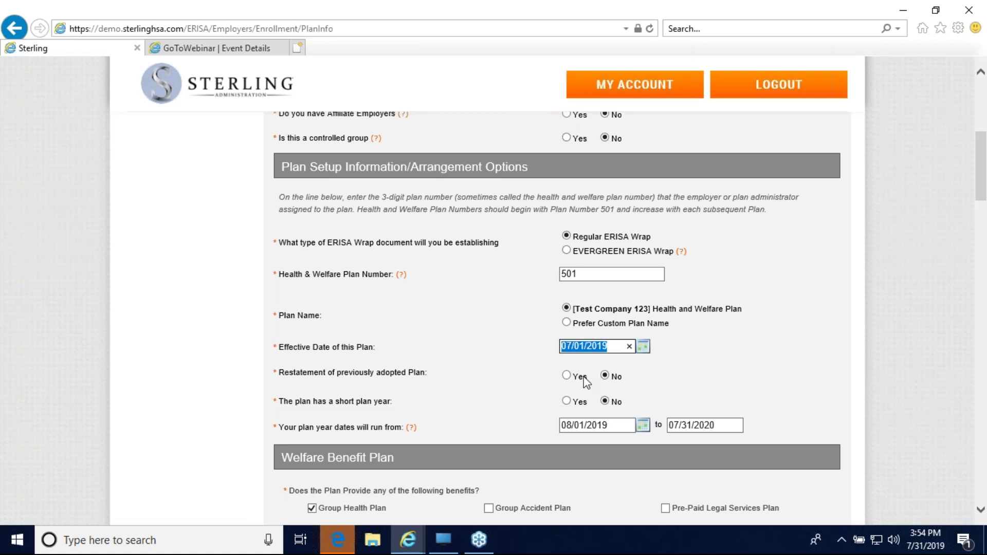
text(12/31/201)
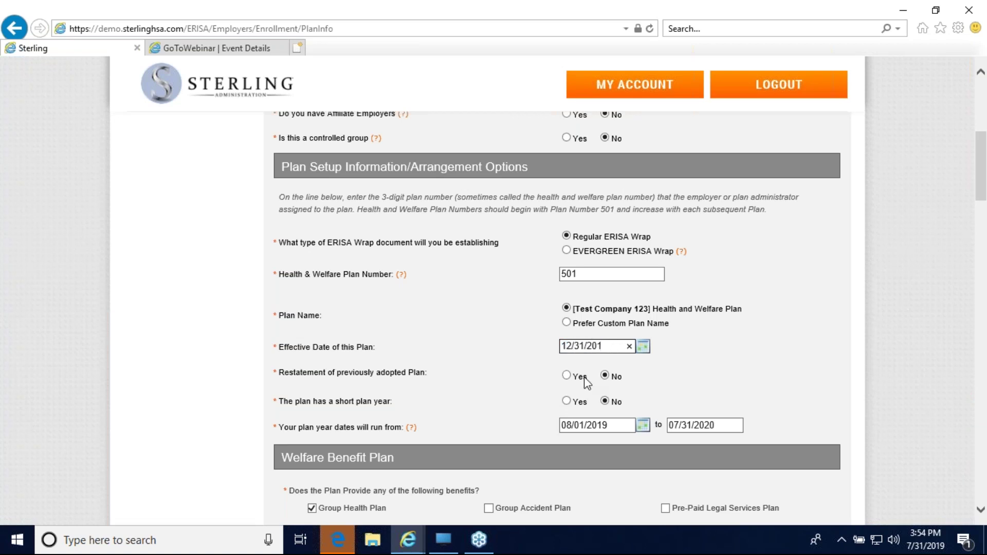
text(9)
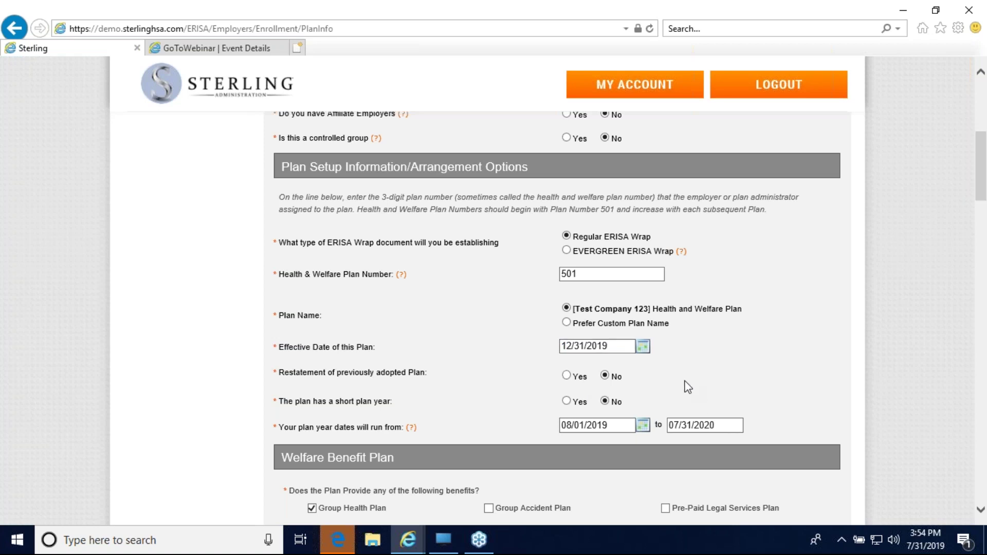
click(684, 385)
- Retry continuing from Plan Information and dismiss the repeated Fiscal Year End warning
scroll(688, 386, down, 1)
scroll(688, 387, down, 20)
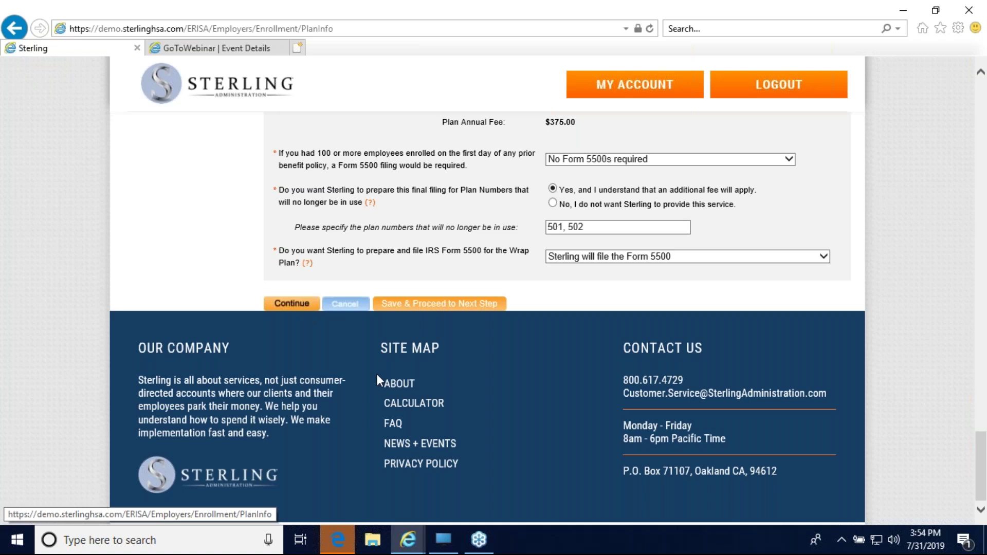
click(291, 303)
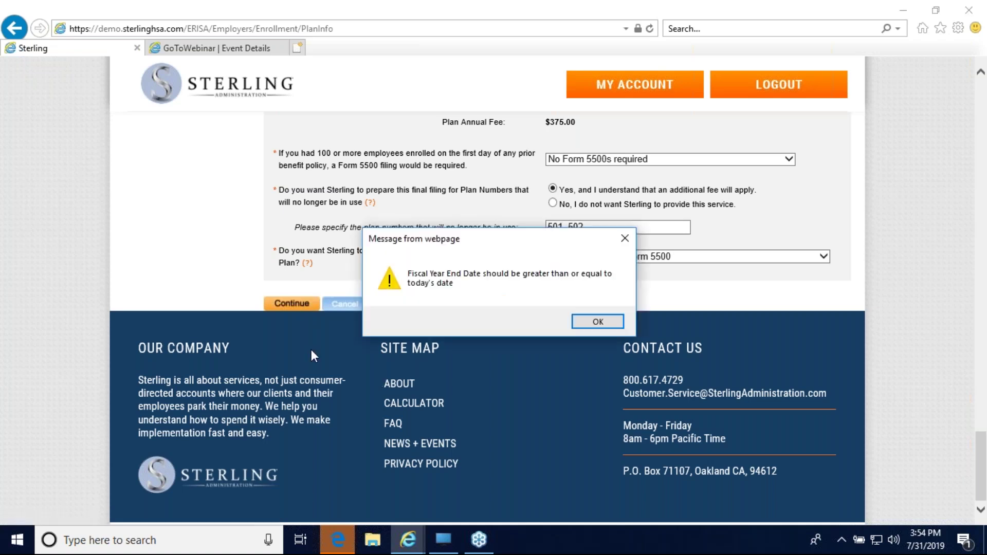
click(591, 322)
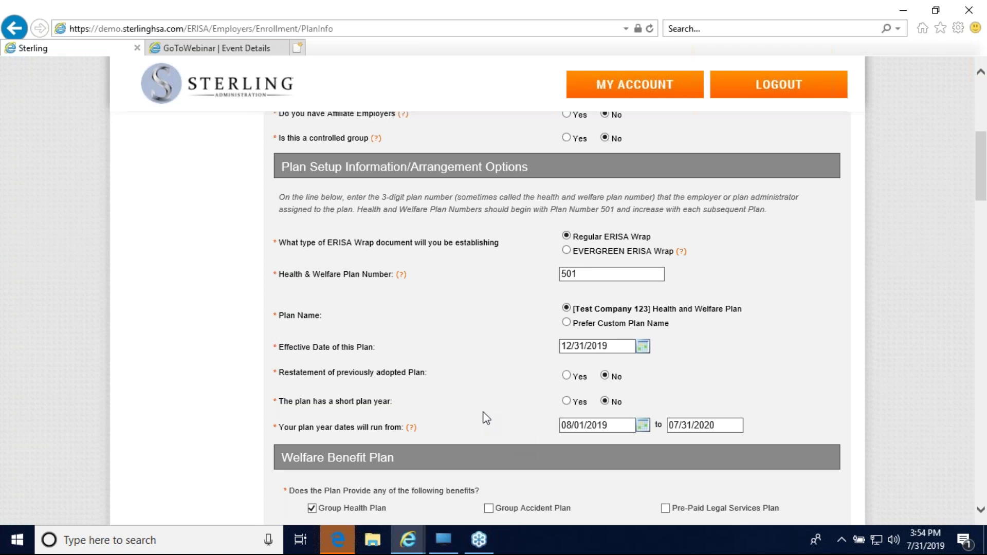
scroll(487, 418, down, 3)
scroll(487, 418, up, 3)
scroll(487, 418, up, 3)
- Replace the Employer Information Fiscal Year End 07/16/2019 with 12/31/2019
click(618, 202)
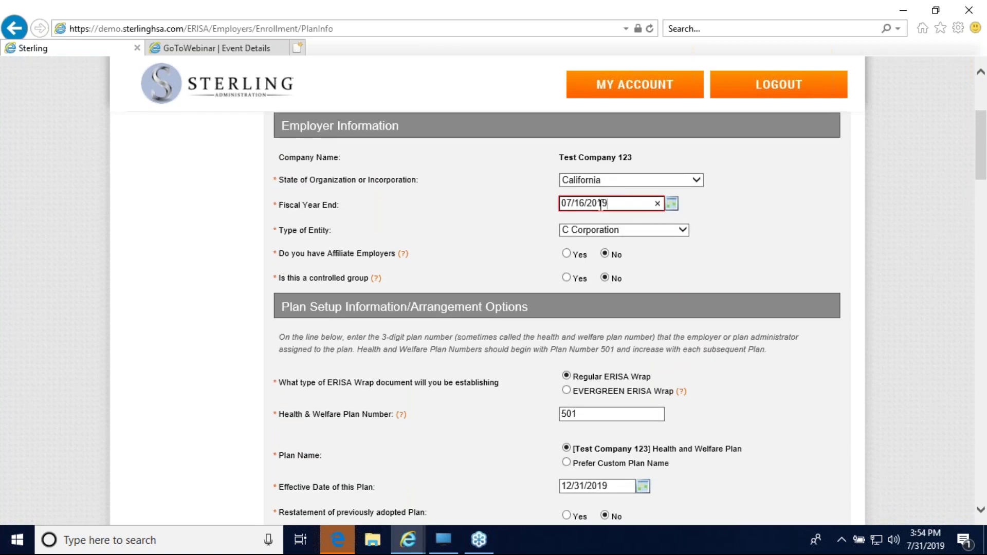
drag(602, 204, 552, 212)
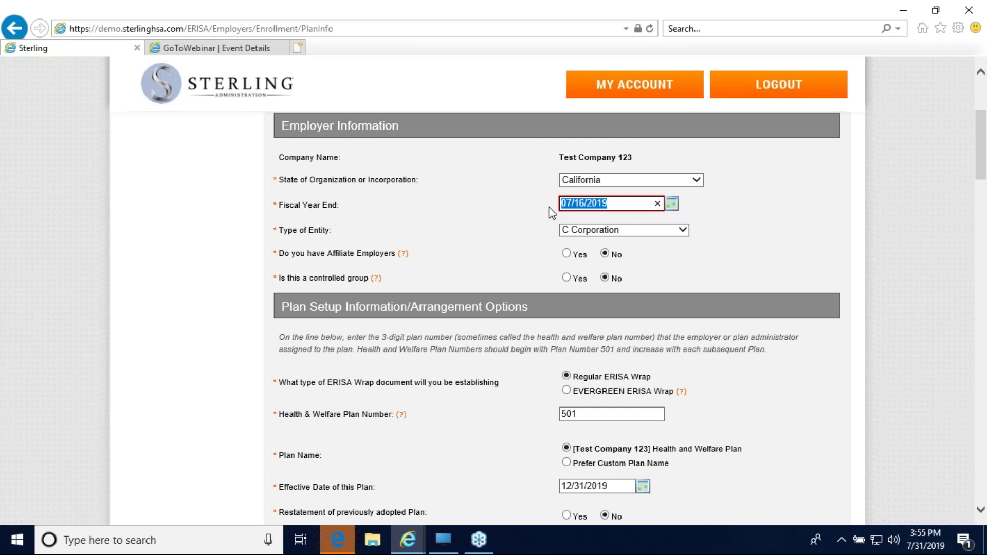
text(12/31/)
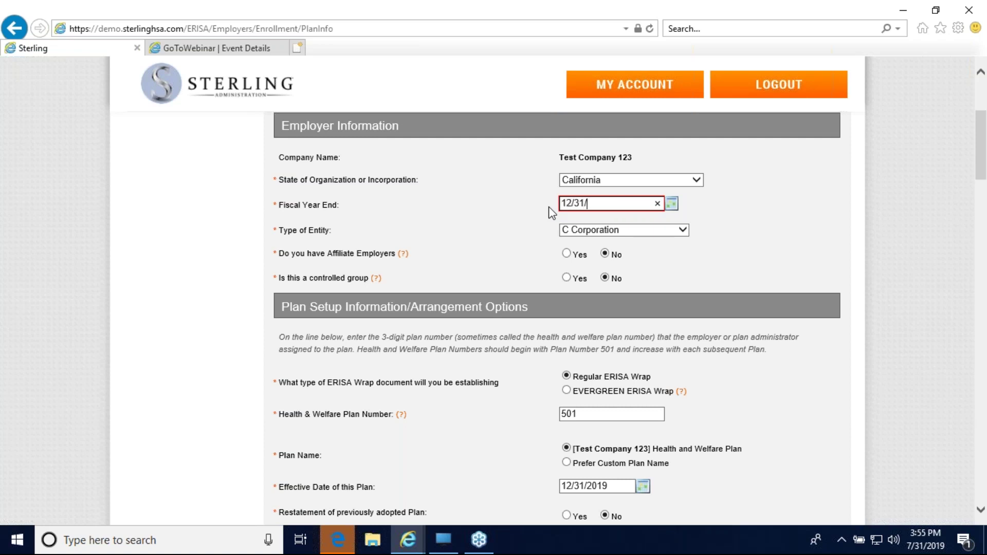
text(2019)
click(496, 216)
scroll(468, 248, down, 1)
scroll(468, 249, down, 15)
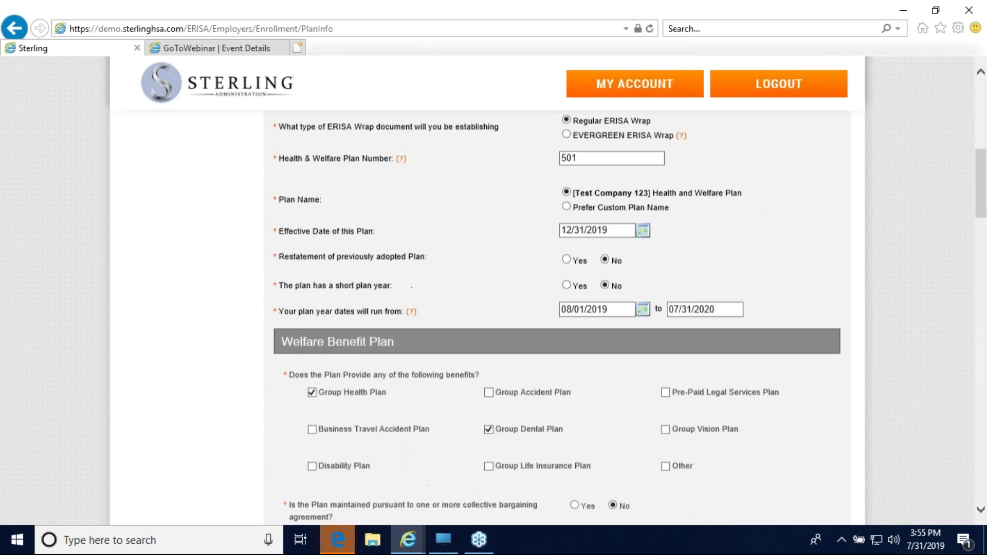
scroll(468, 249, down, 12)
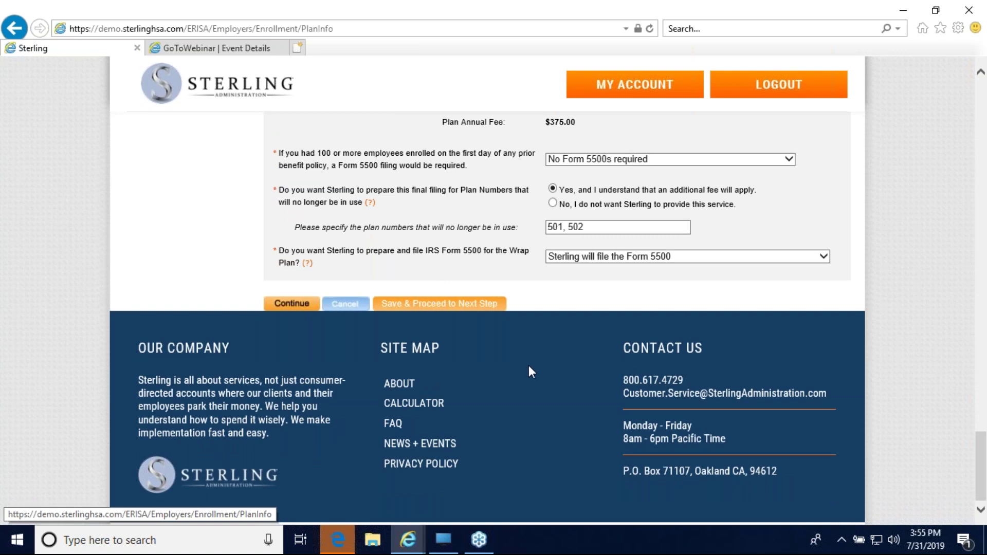
- Dismiss the required-field alert and save the plan information as a draft
click(530, 324)
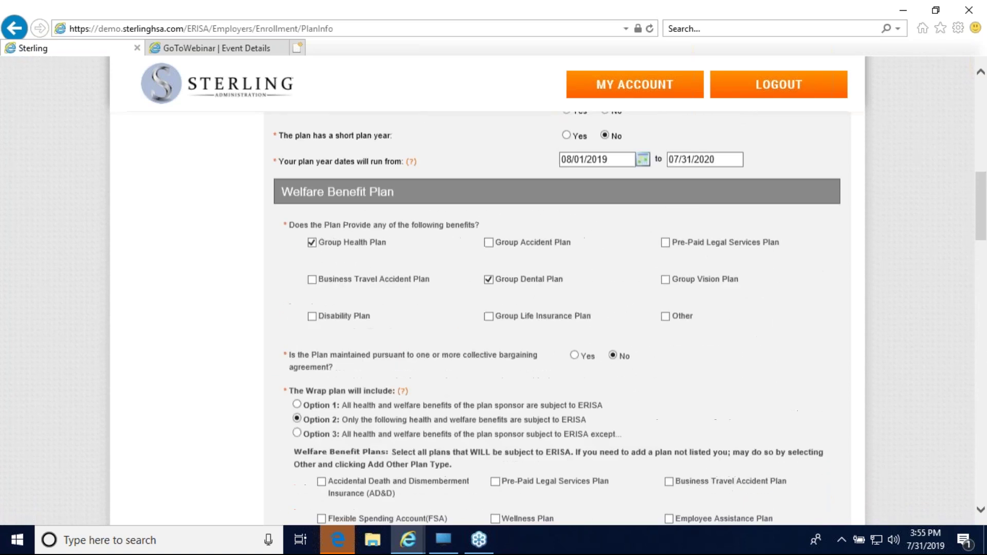
scroll(556, 318, down, 10)
scroll(557, 318, down, 15)
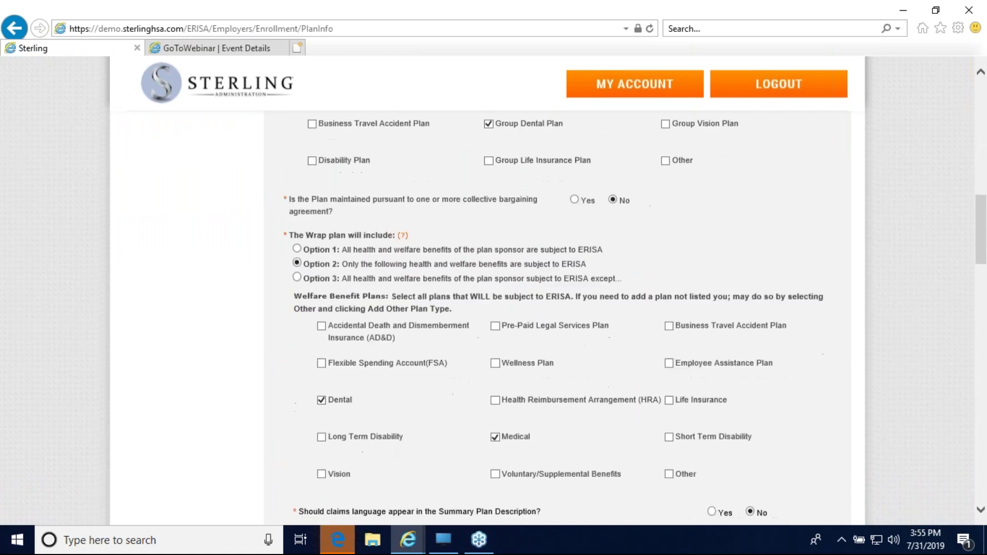
scroll(556, 319, down, 12)
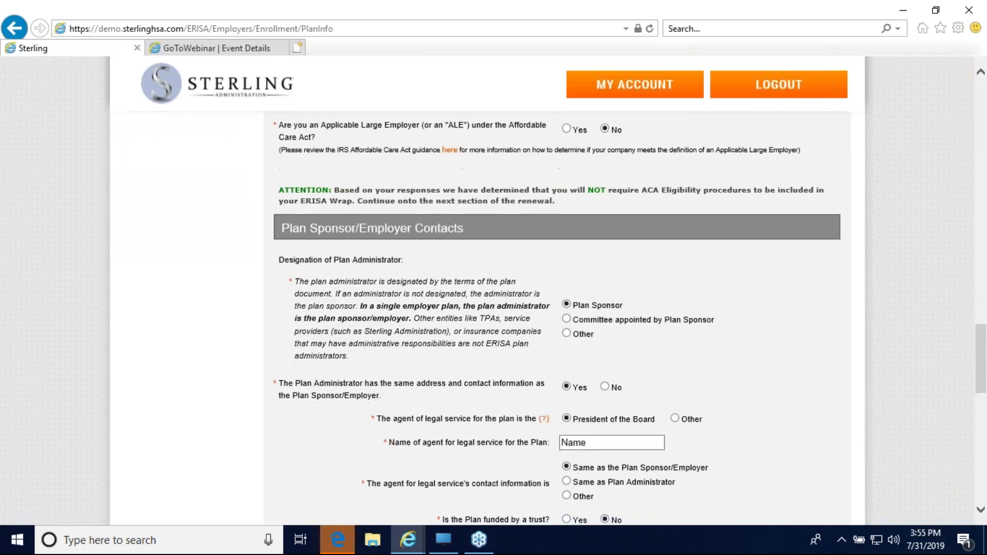
scroll(542, 393, down, 7)
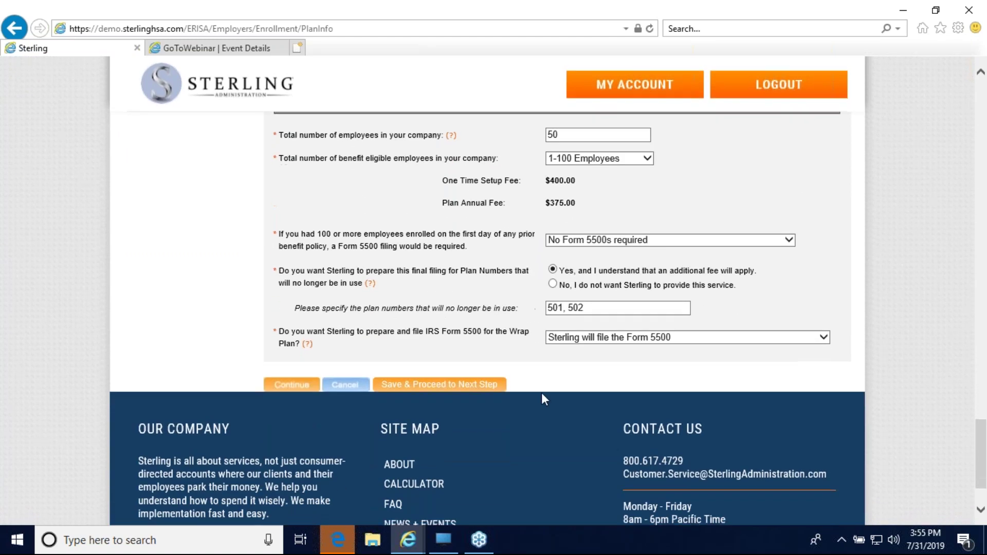
click(458, 383)
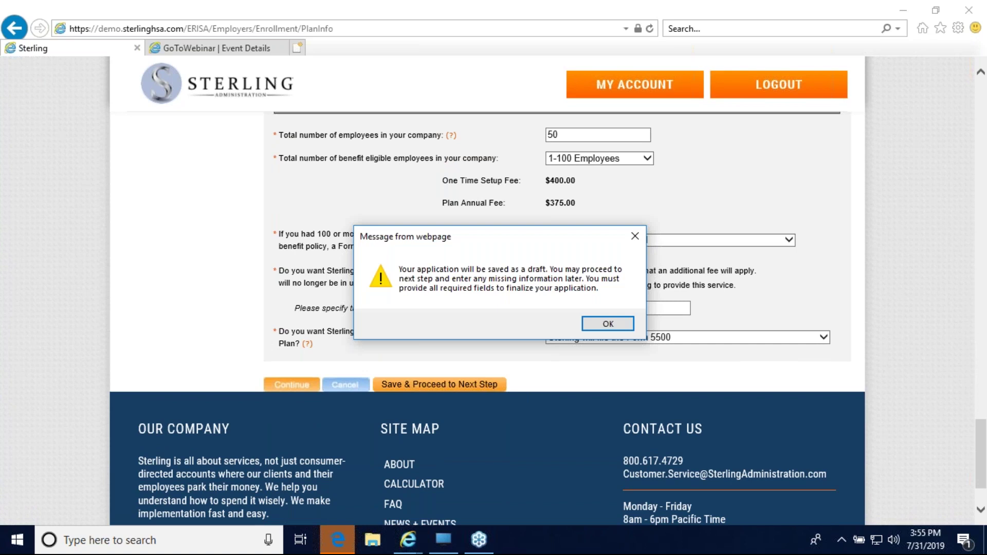
click(607, 324)
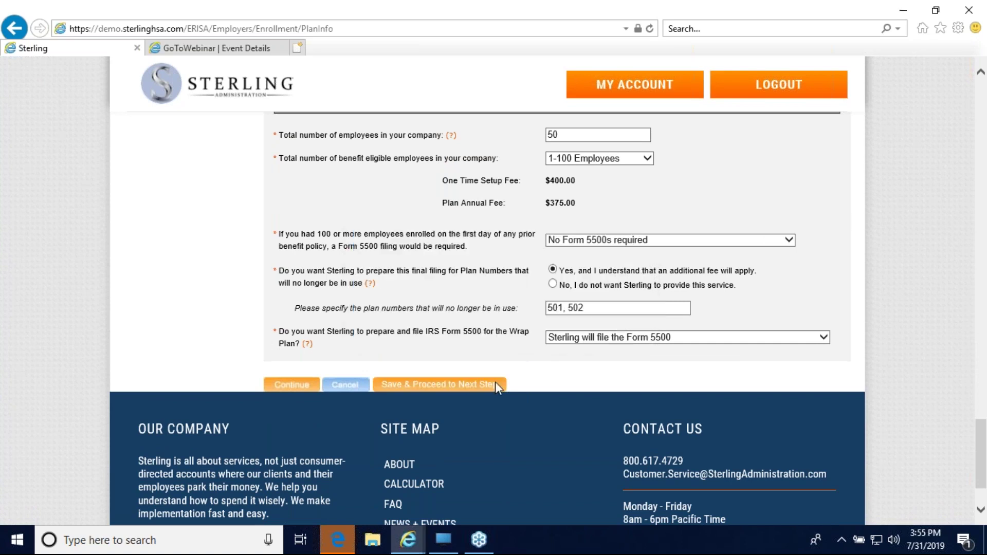
- Save the invoice information and continue from the Summary to the Application Agreement
click(495, 384)
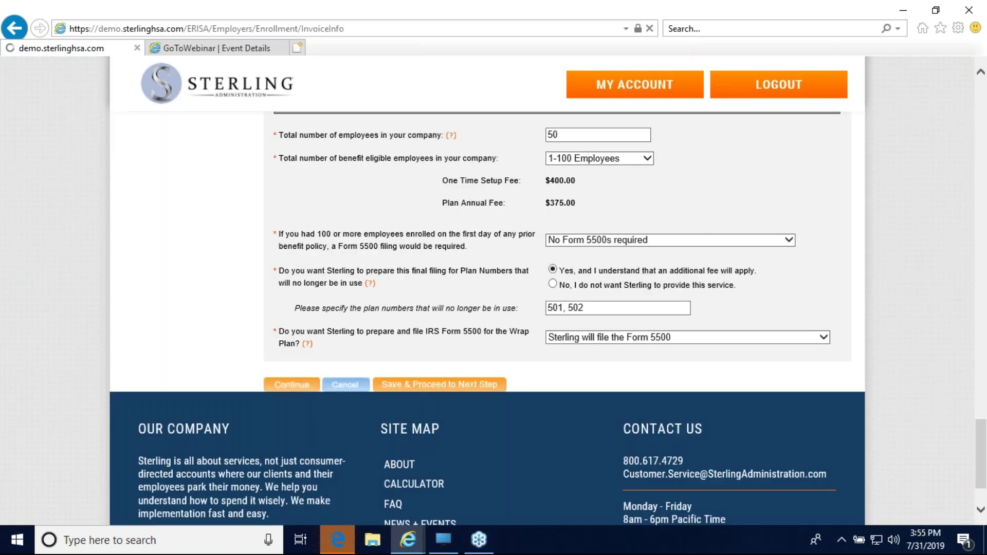
scroll(489, 385, down, 10)
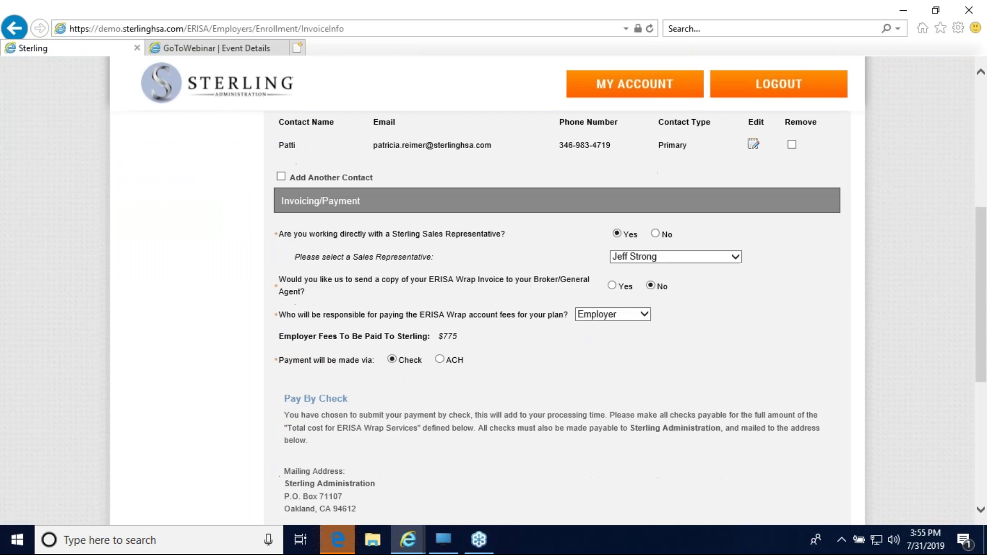
click(440, 378)
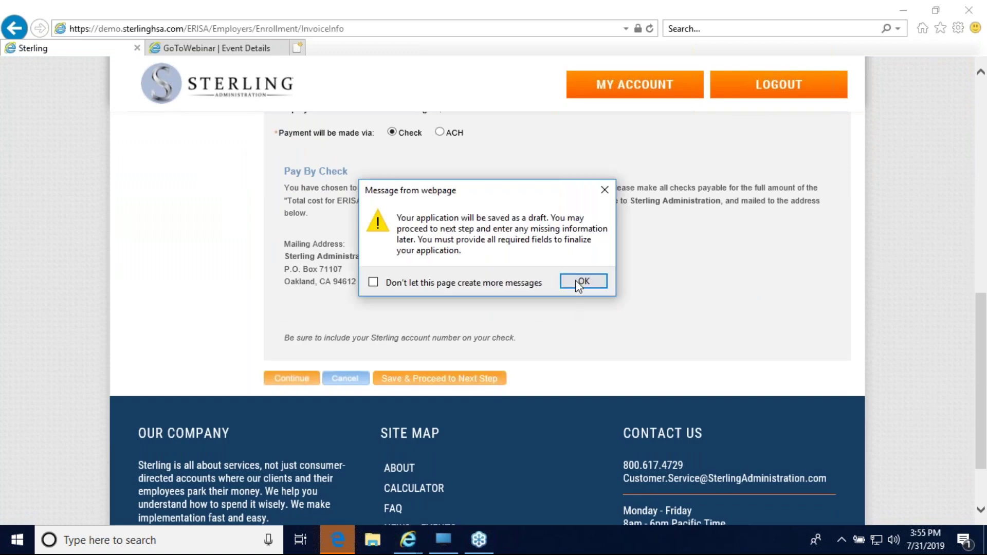
click(579, 281)
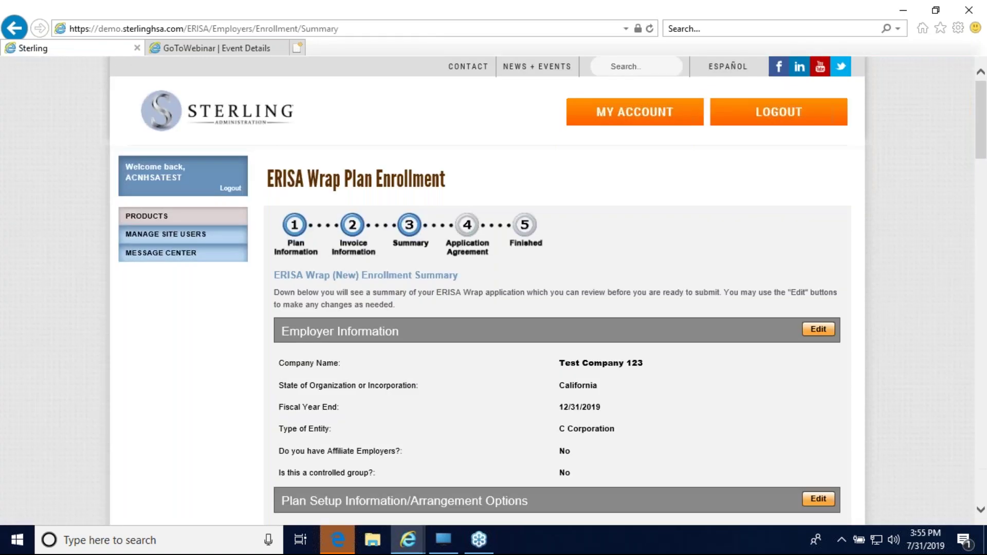
scroll(557, 318, down, 20)
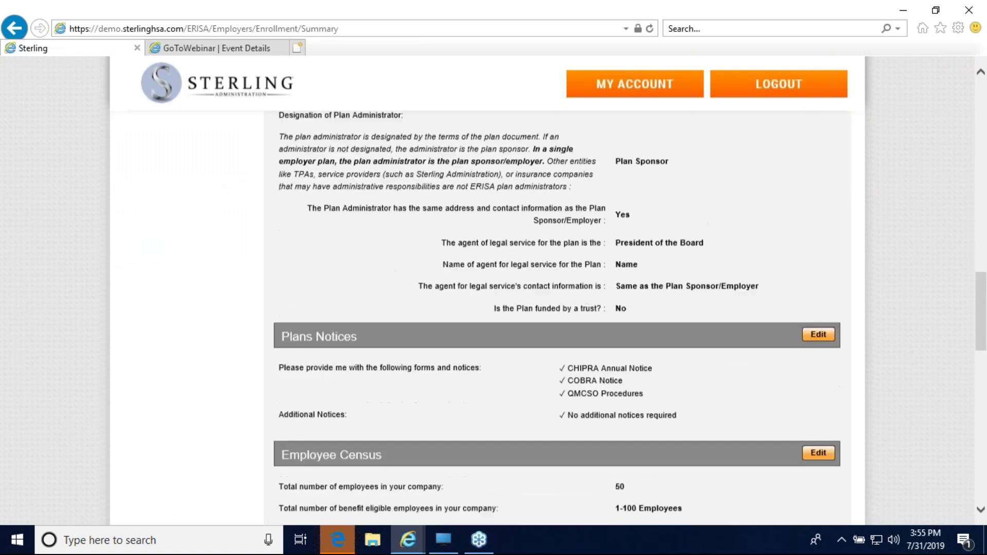
scroll(426, 353, down, 15)
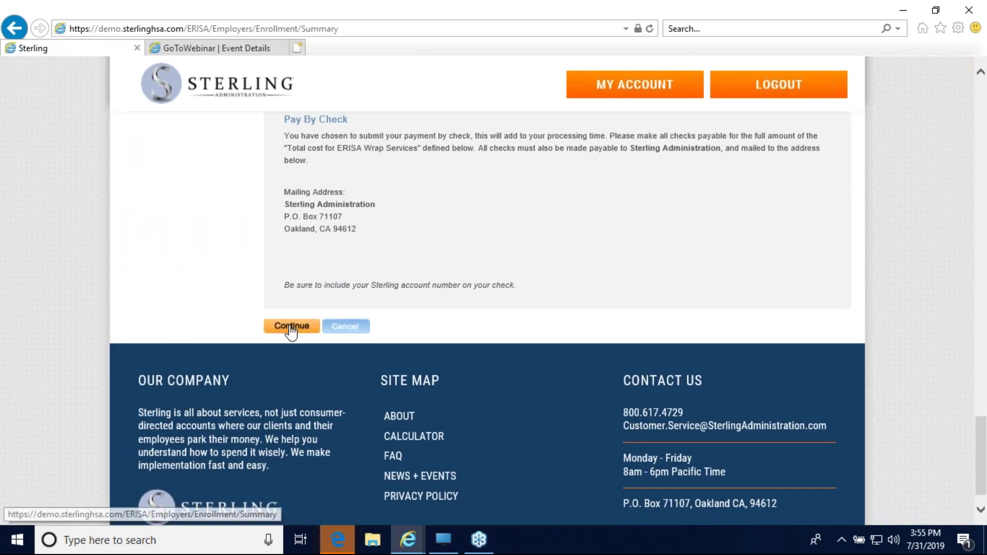
click(289, 328)
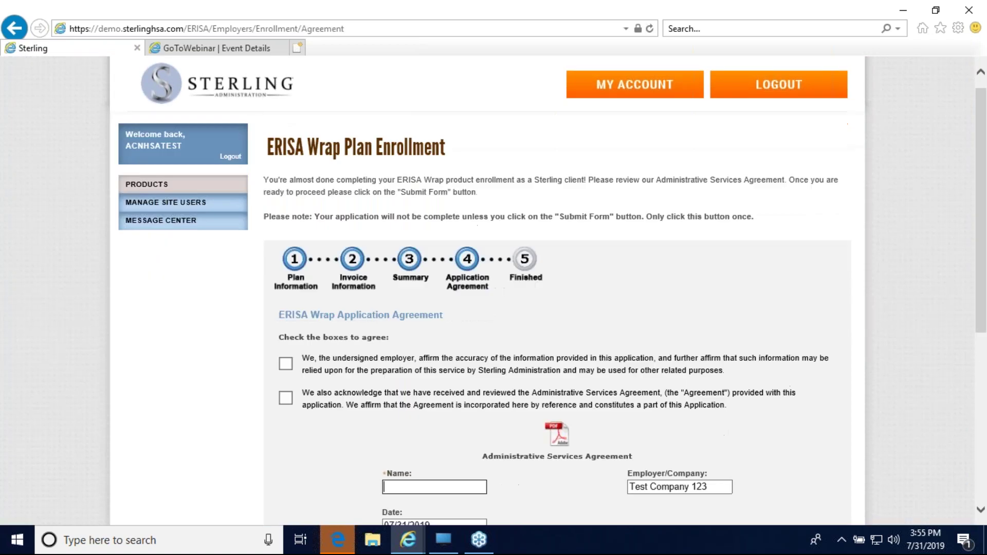
- Check both agreement statements, enter the signer's full name, and submit the application
scroll(557, 319, down, 2)
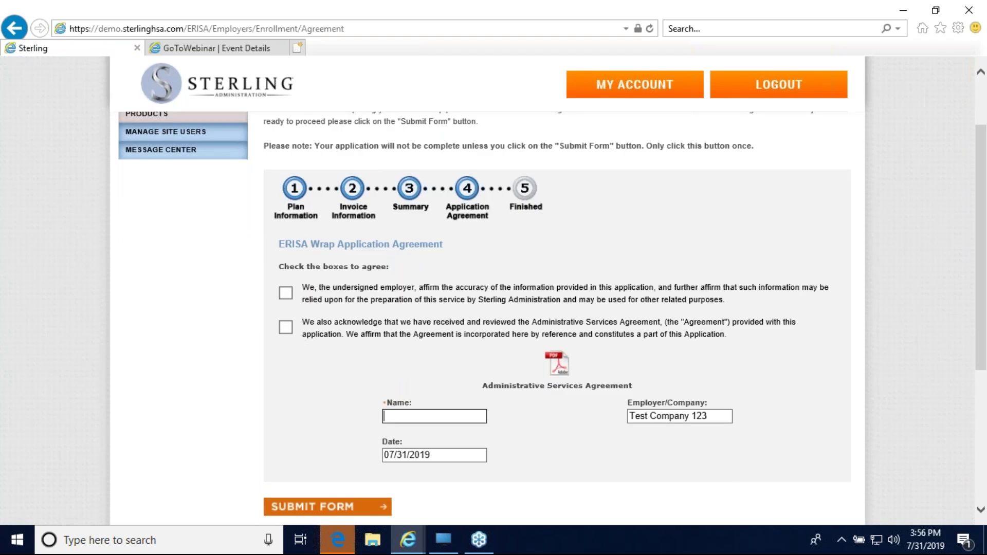
scroll(556, 318, down, 2)
click(286, 223)
click(286, 257)
click(428, 351)
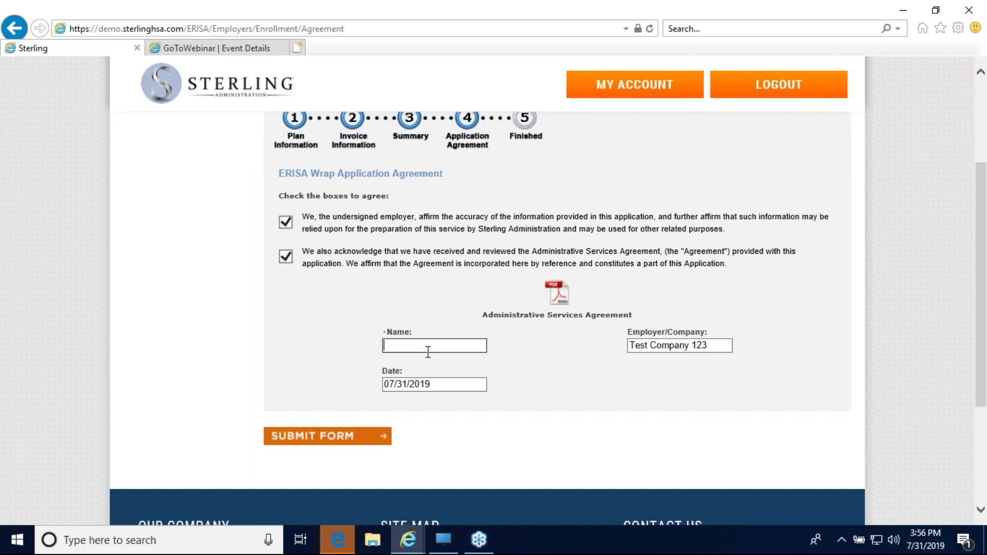
click(354, 436)
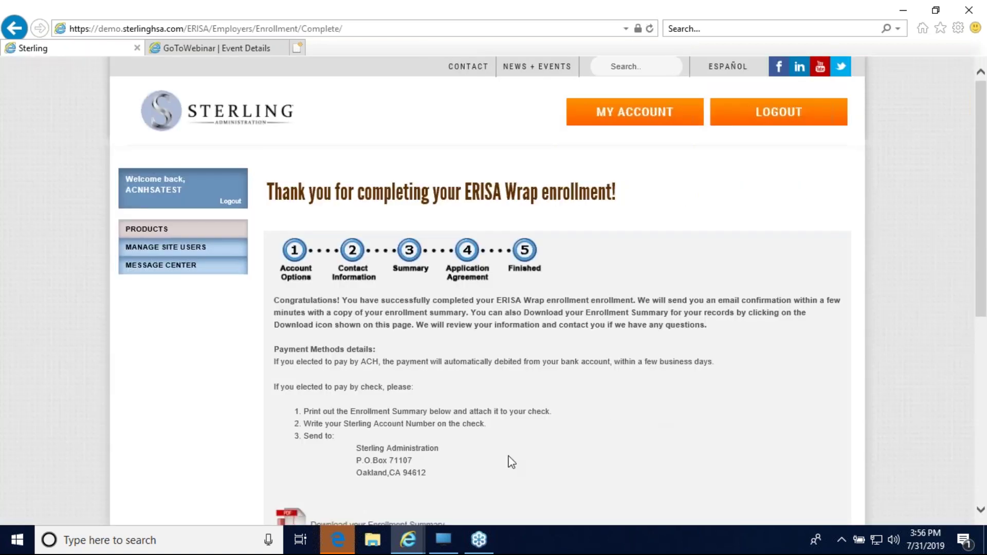
- Scroll down the ERISA Wrap enrollment confirmation page
scroll(513, 461, down, 2)
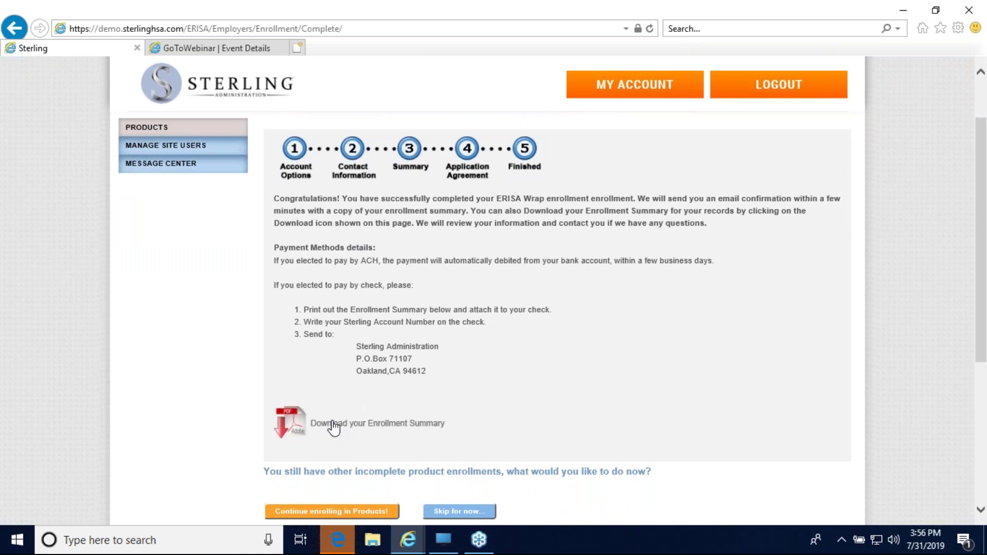